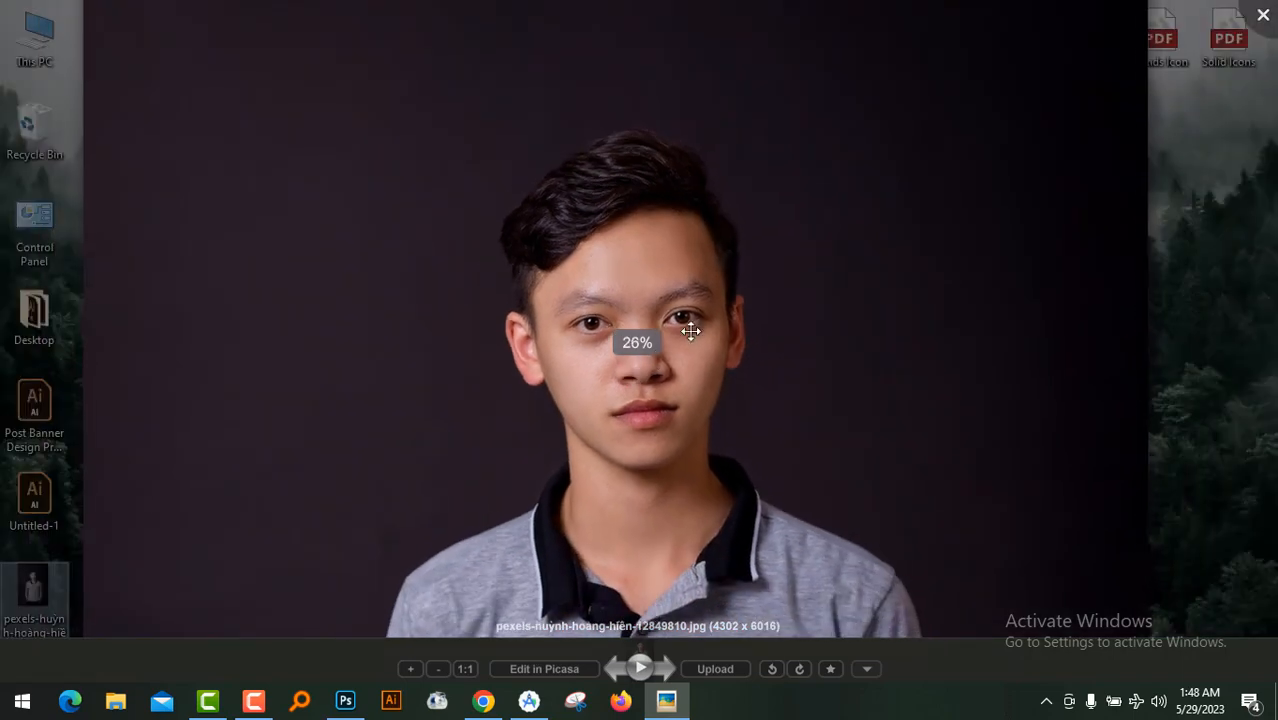
{"action": "scroll", "coordinate": [1258, 25], "scroll_direction": "down", "scroll_amount": 2}
Close the portrait preview and open the portrait photo from the desktop in Photoshop
{"action": "left_click", "coordinate": [1260, 20]}
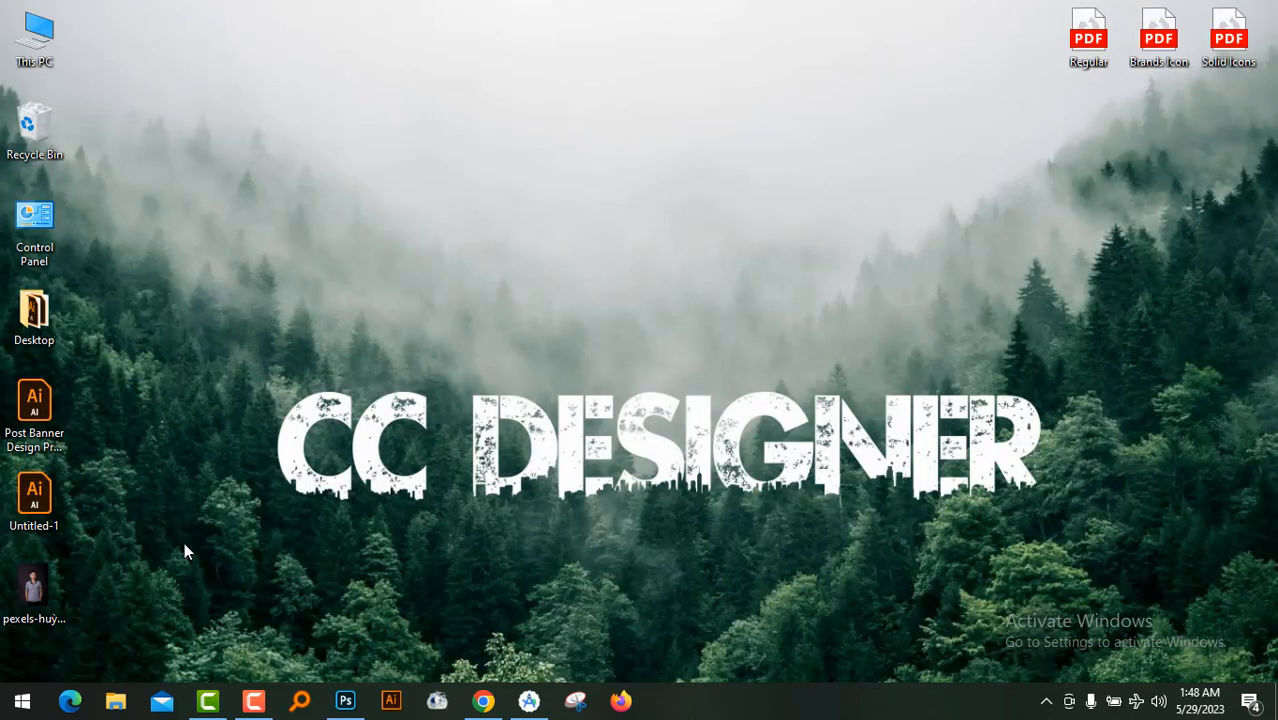
{"action": "right_click", "coordinate": [40, 597]}
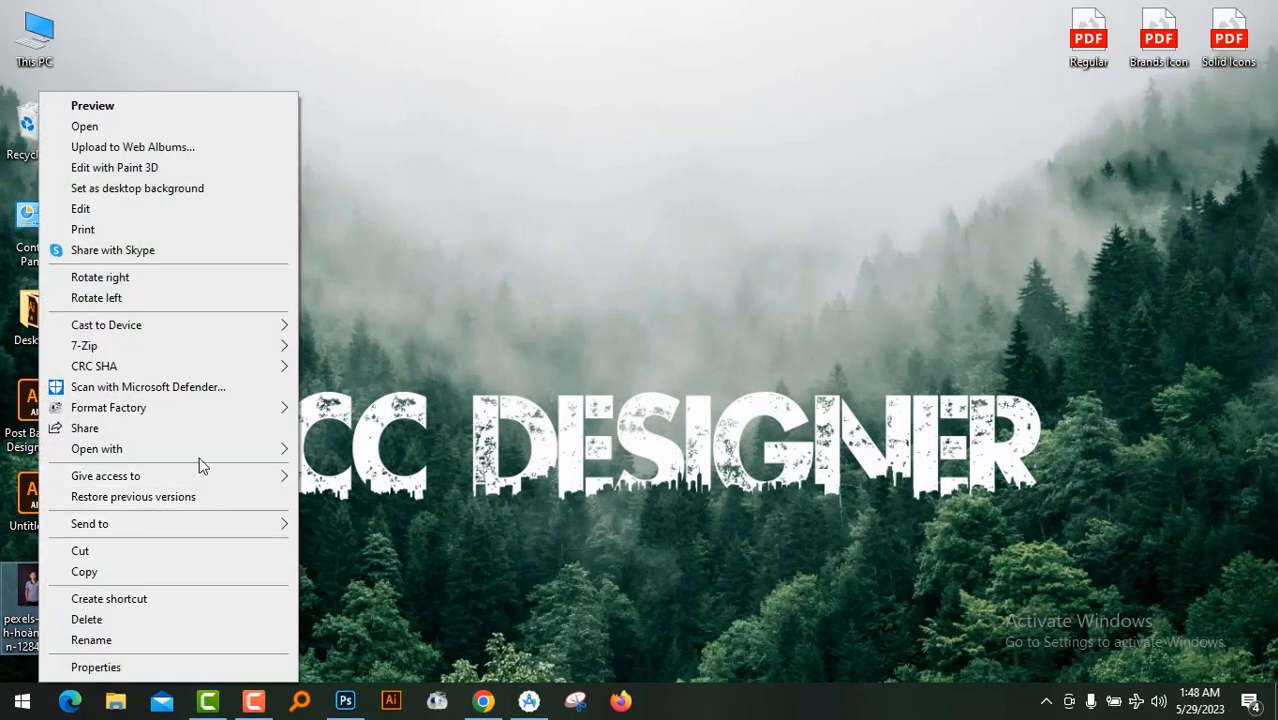
{"action": "mouse_move", "coordinate": [205, 450]}
{"action": "left_click", "coordinate": [390, 472]}
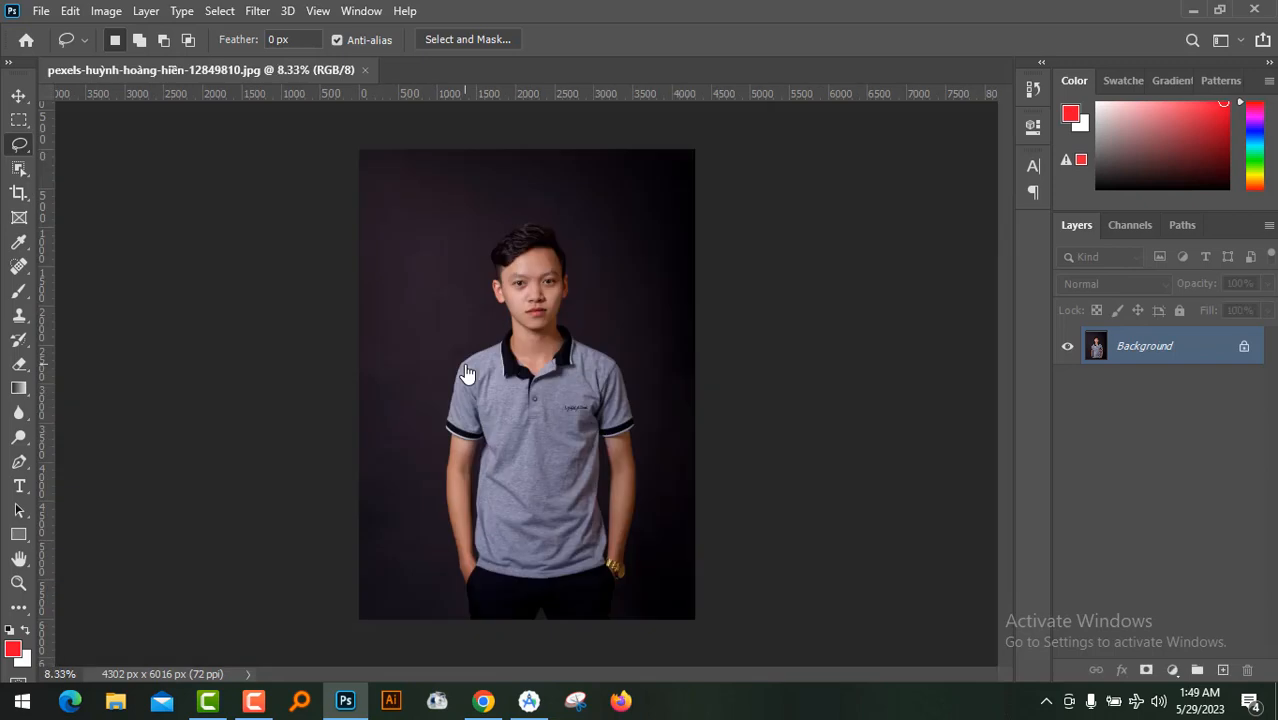
{"action": "key", "text": "ctrl+plus"}
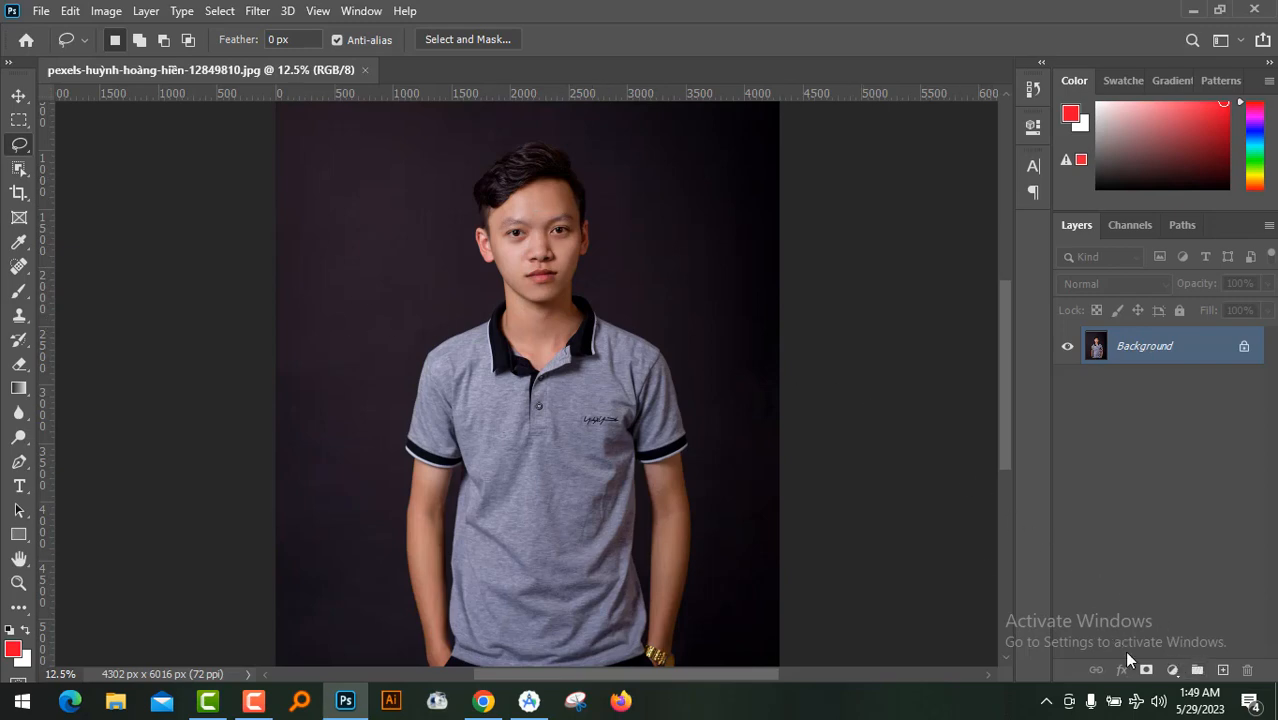
Add a Gradient Fill layer above the Background with the red Color to Transparent gradient
{"action": "left_click", "coordinate": [1172, 670]}
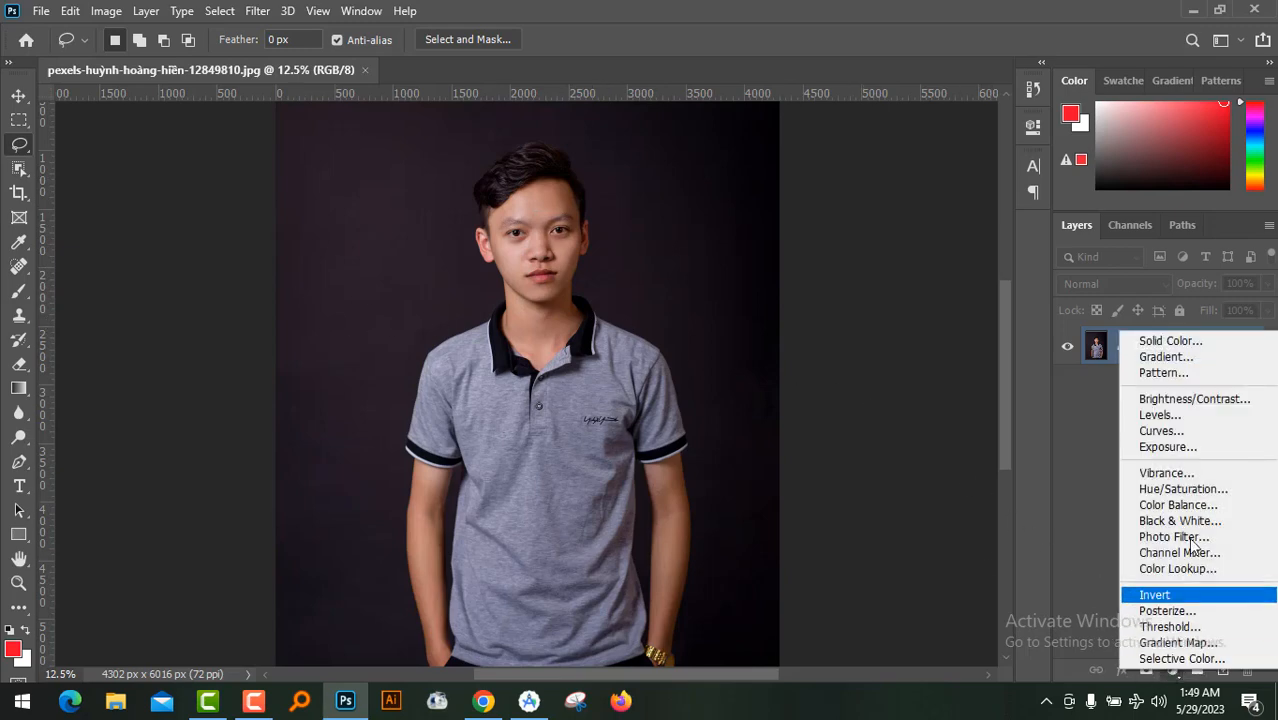
{"action": "left_click", "coordinate": [1200, 357]}
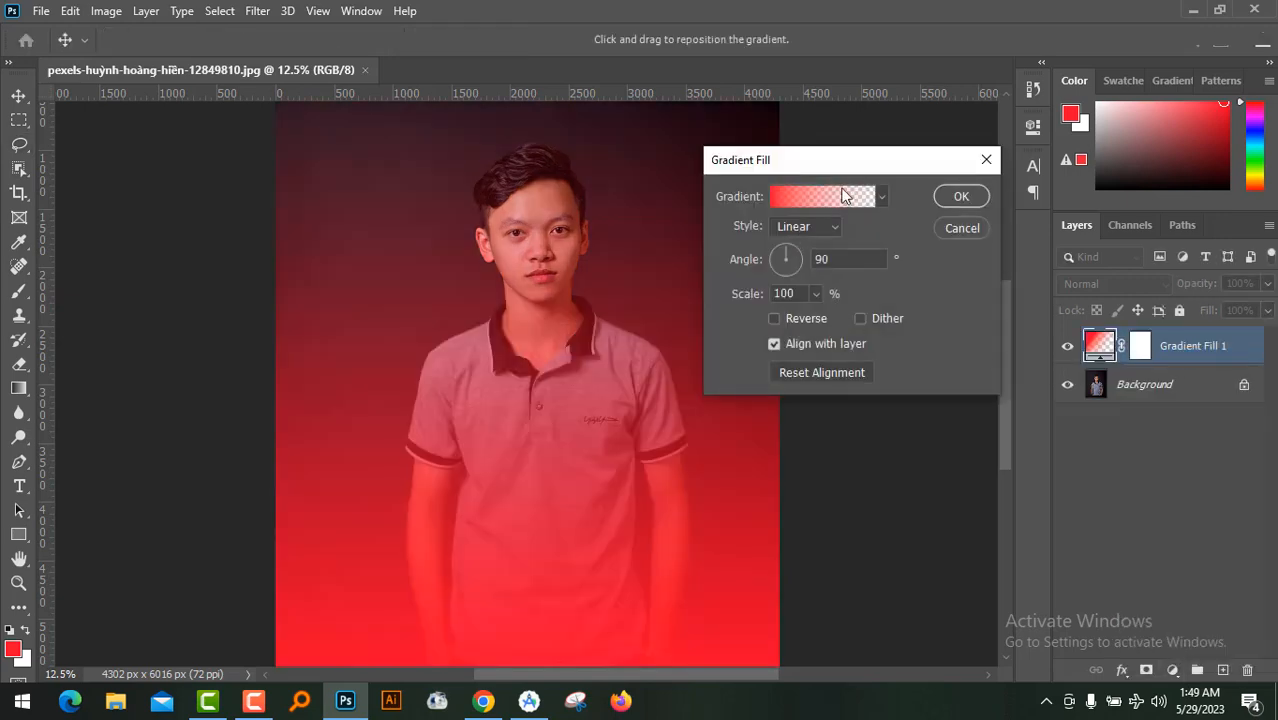
{"action": "left_click", "coordinate": [785, 198]}
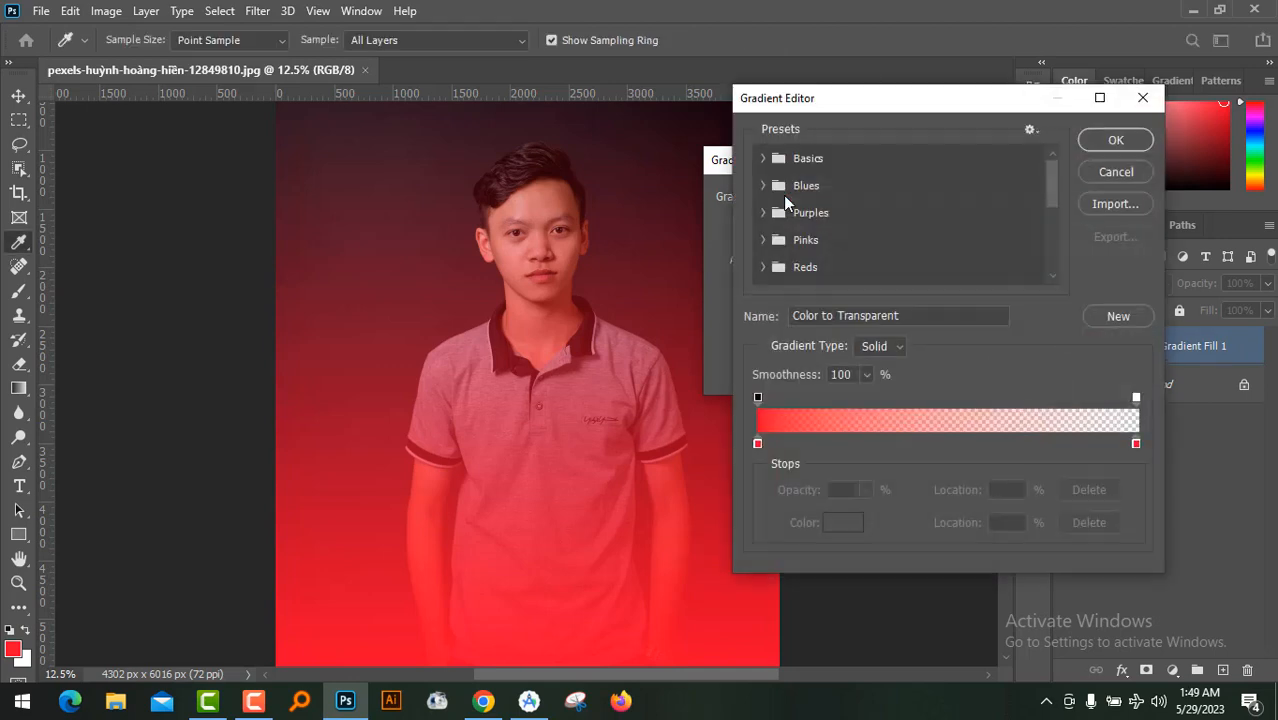
{"action": "left_click", "coordinate": [1114, 174]}
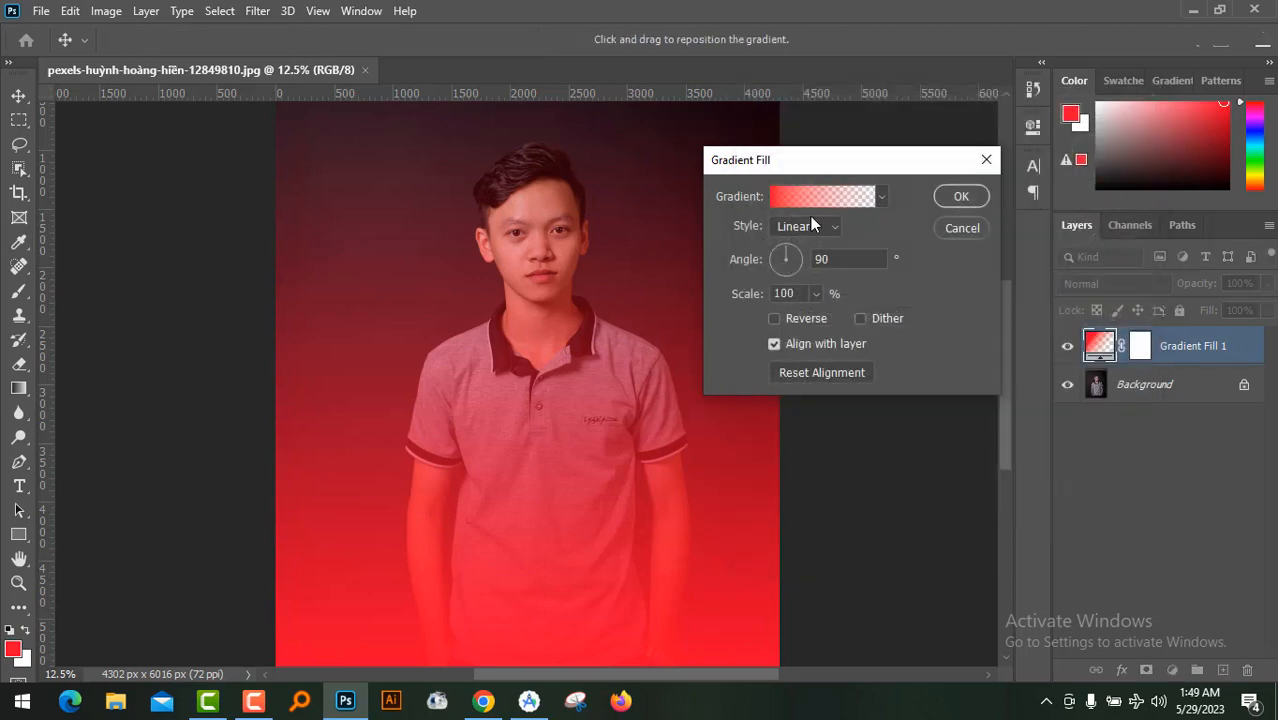
{"action": "left_click", "coordinate": [782, 198]}
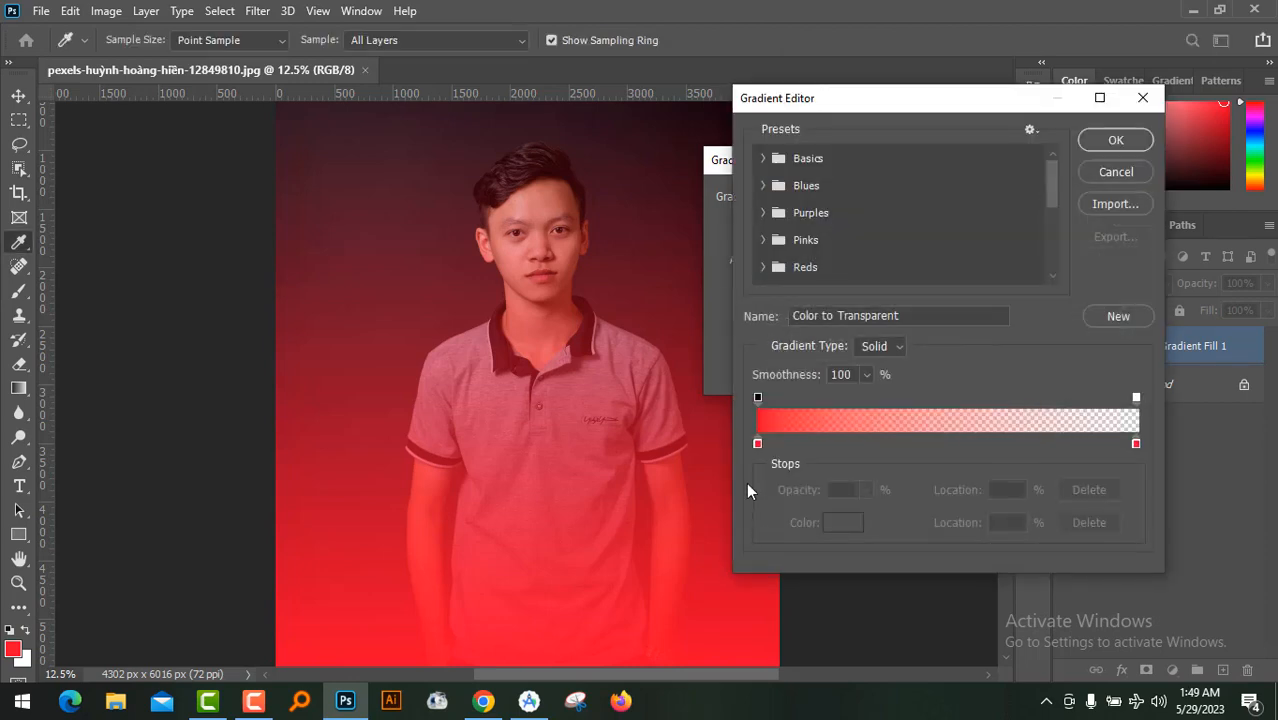
{"action": "left_click", "coordinate": [757, 444]}
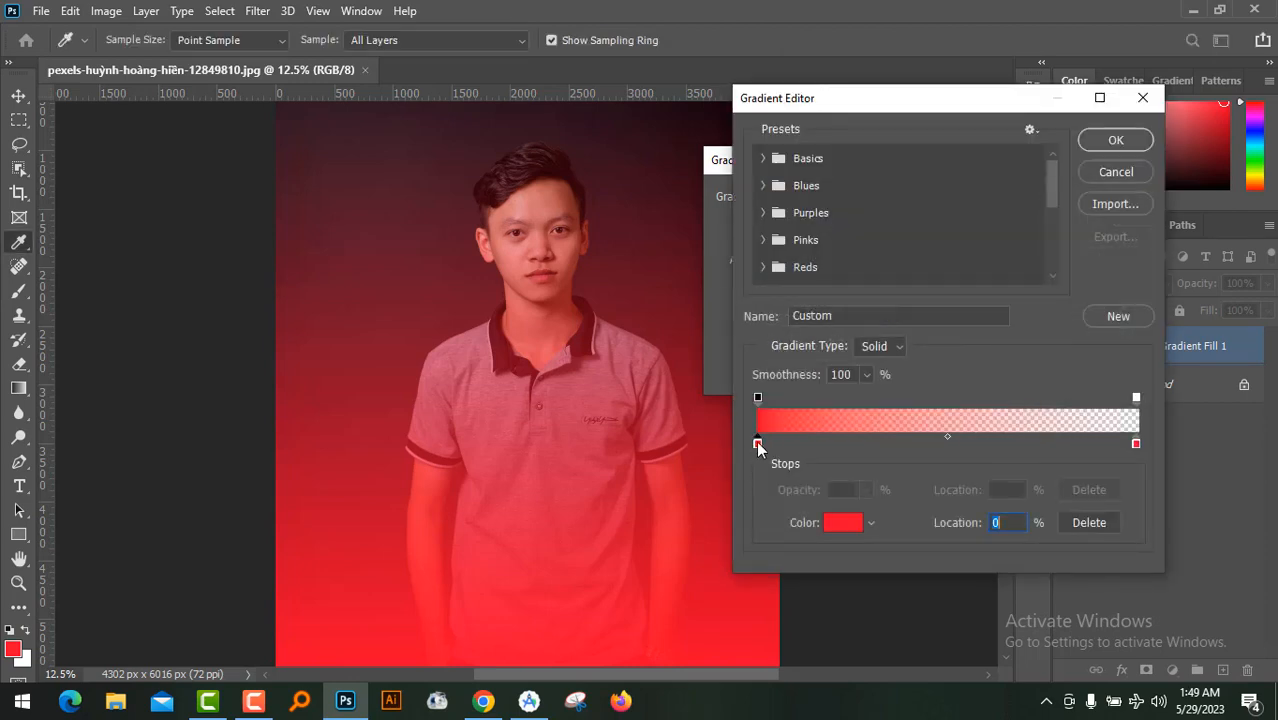
{"action": "left_click", "coordinate": [836, 524]}
{"action": "left_click", "coordinate": [966, 386]}
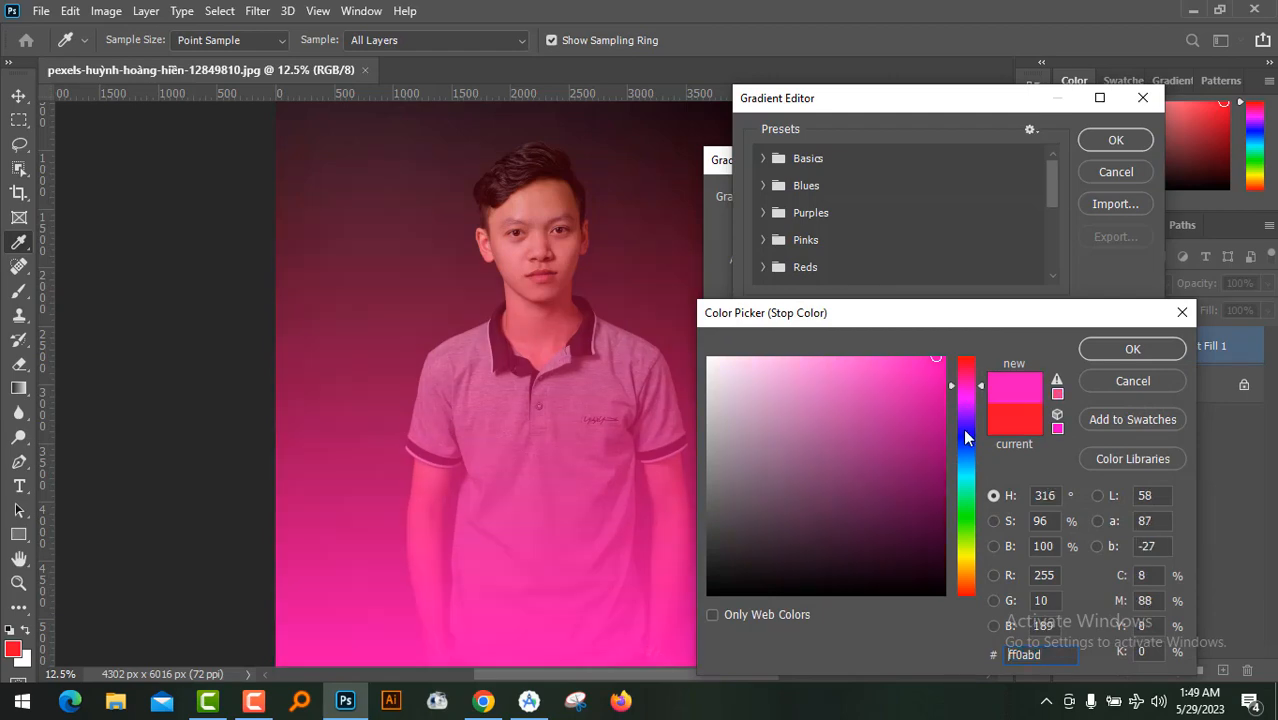
{"action": "left_click", "coordinate": [966, 430]}
{"action": "left_click", "coordinate": [964, 482]}
{"action": "left_click", "coordinate": [966, 514]}
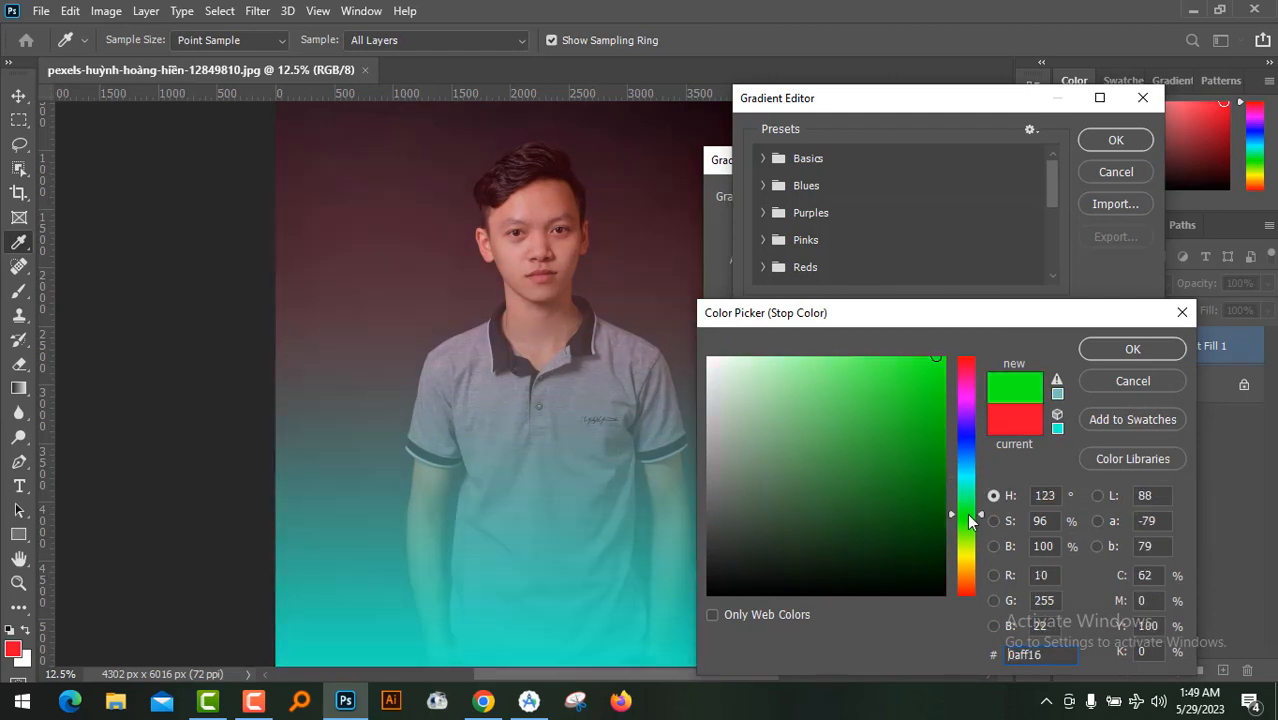
{"action": "left_click", "coordinate": [1133, 382]}
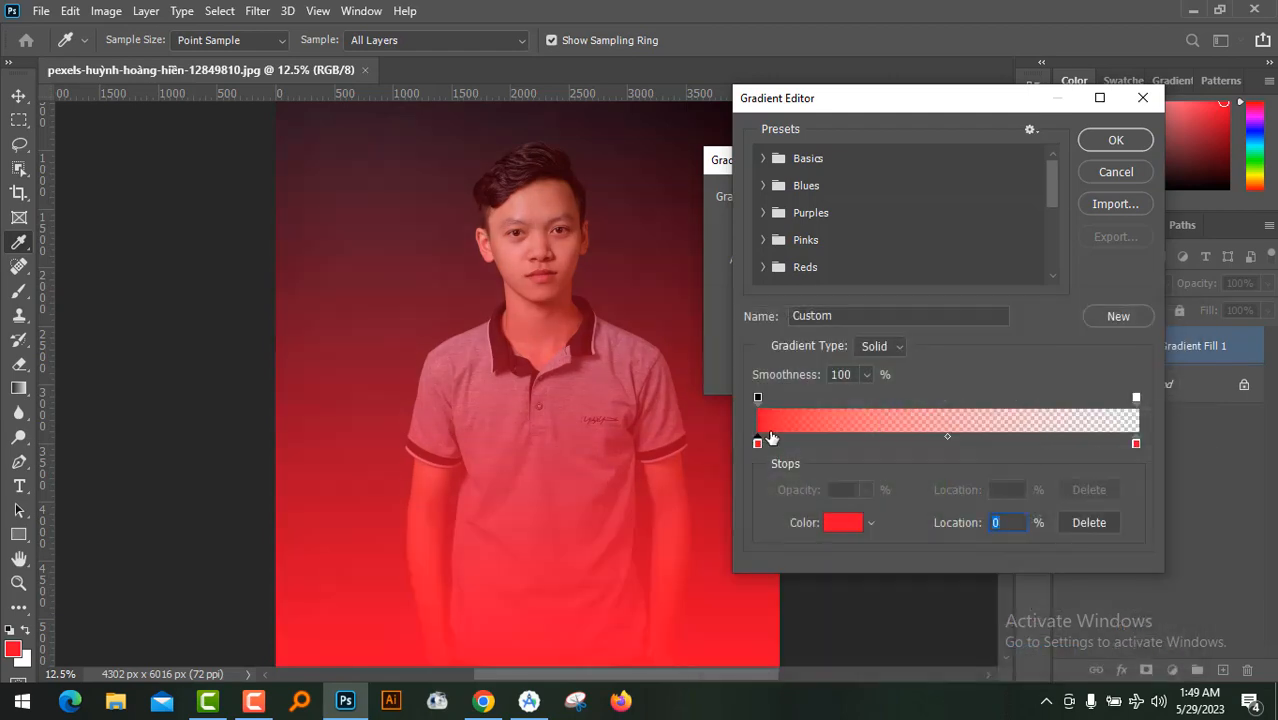
{"action": "left_click", "coordinate": [1121, 173]}
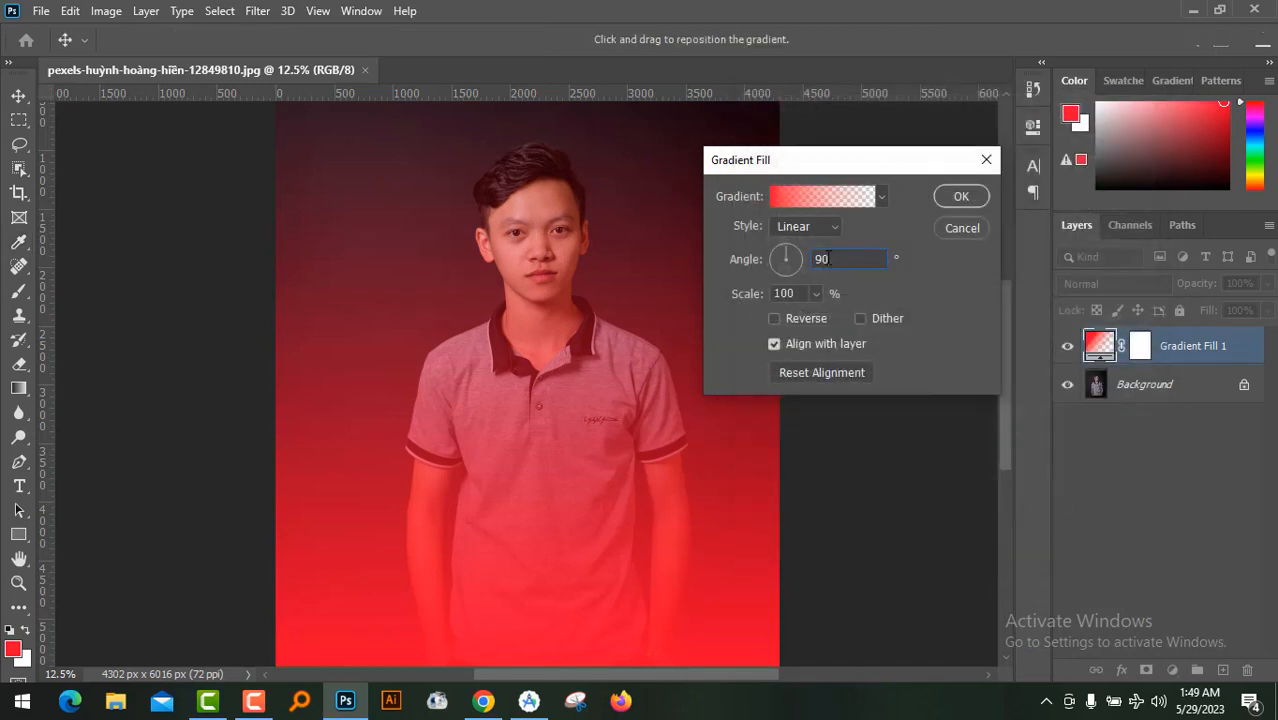
Set the red gradient fill's angle to 180°, apply it, and compare the photo with the layer hidden and shown
{"action": "left_click_drag", "start_coordinate": [828, 258], "coordinate": [787, 258]}
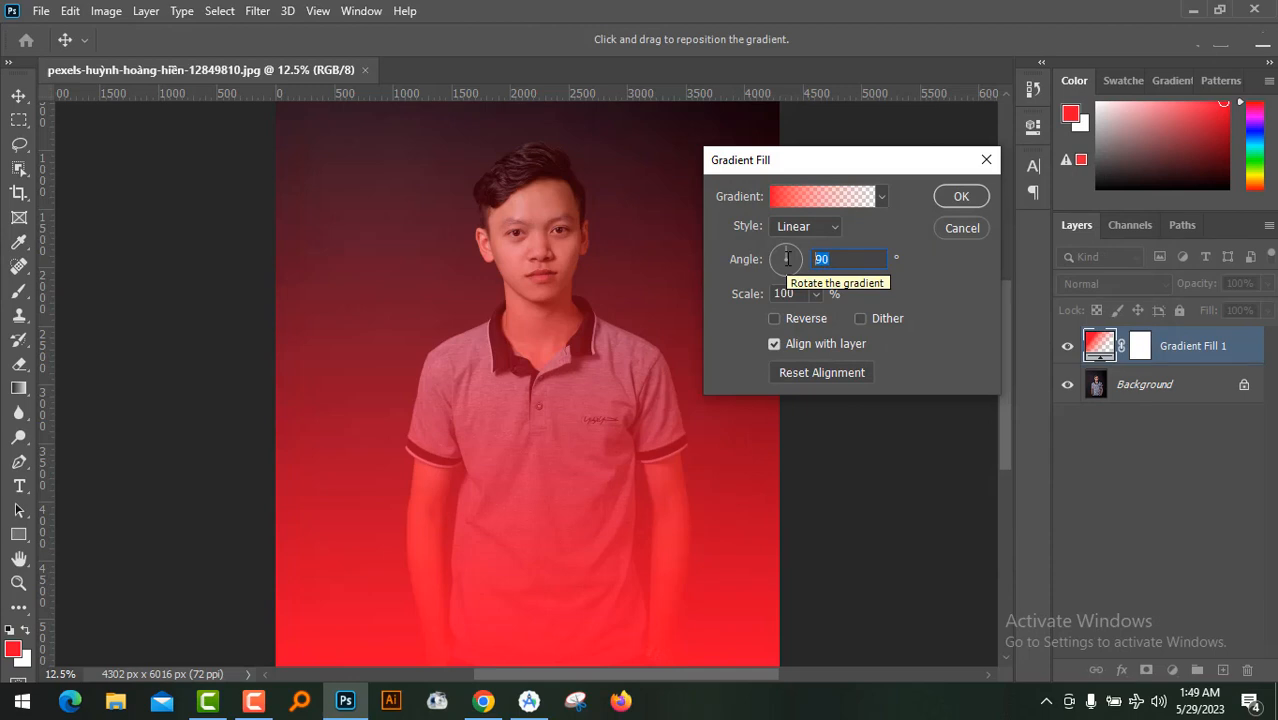
{"action": "type", "text": "180"}
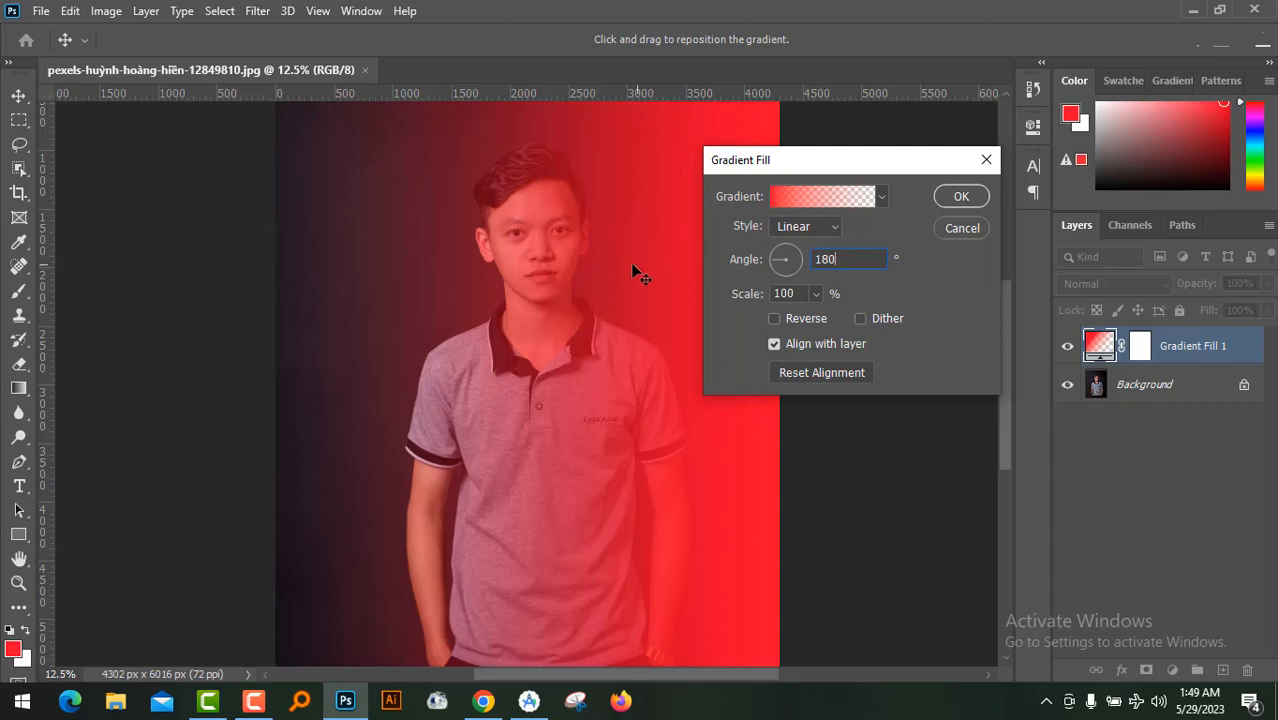
{"action": "left_click", "coordinate": [961, 197]}
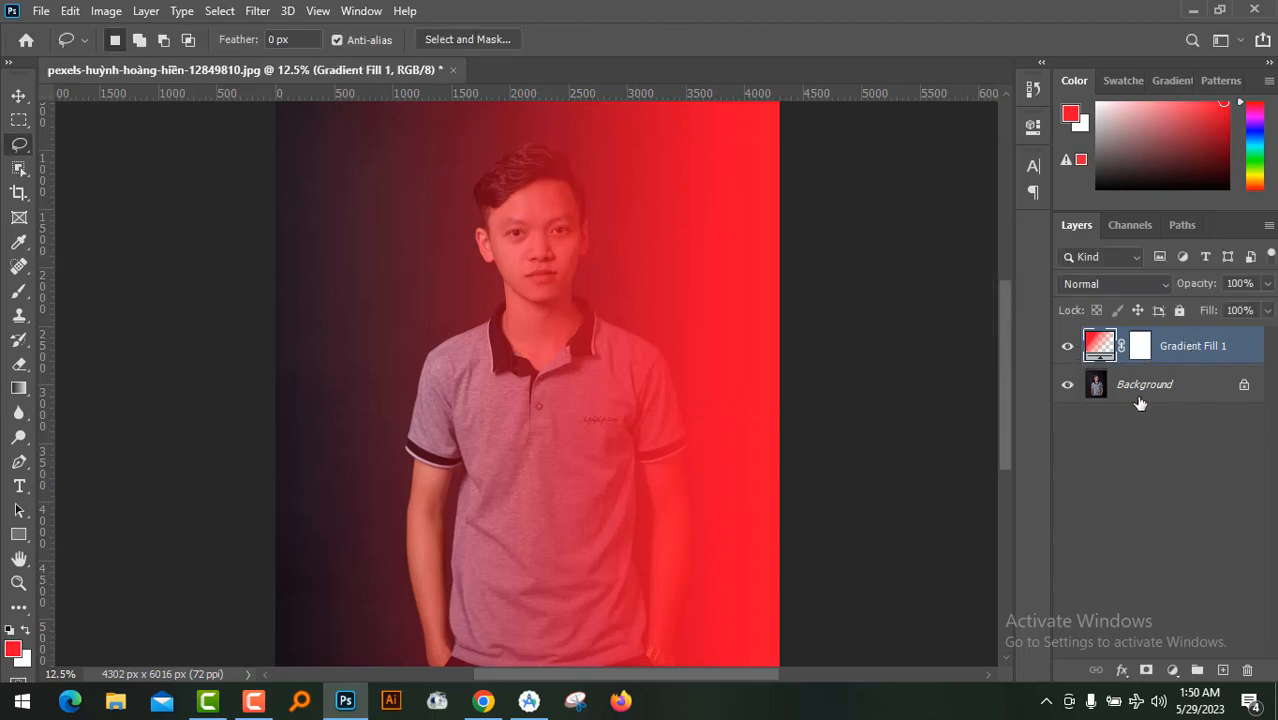
{"action": "left_click", "coordinate": [1067, 347]}
{"action": "left_click", "coordinate": [1067, 347]}
{"action": "left_click", "coordinate": [1175, 671]}
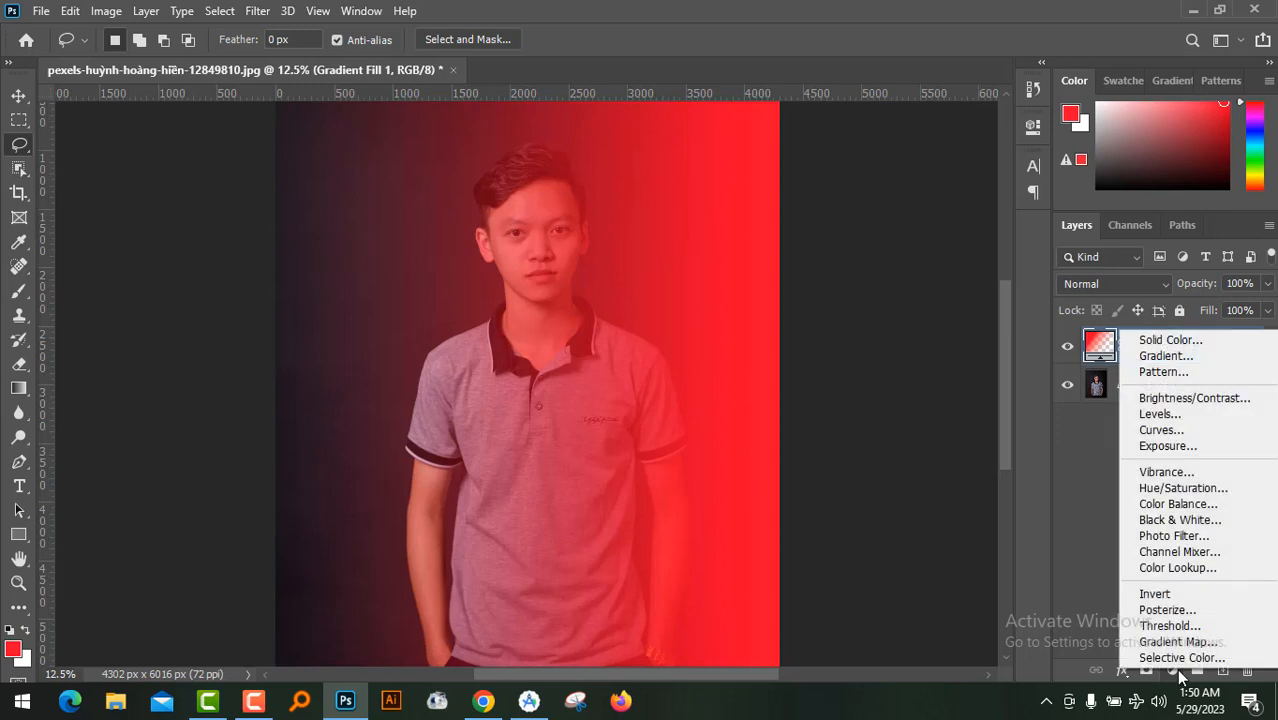
{"action": "left_click", "coordinate": [1167, 345]}
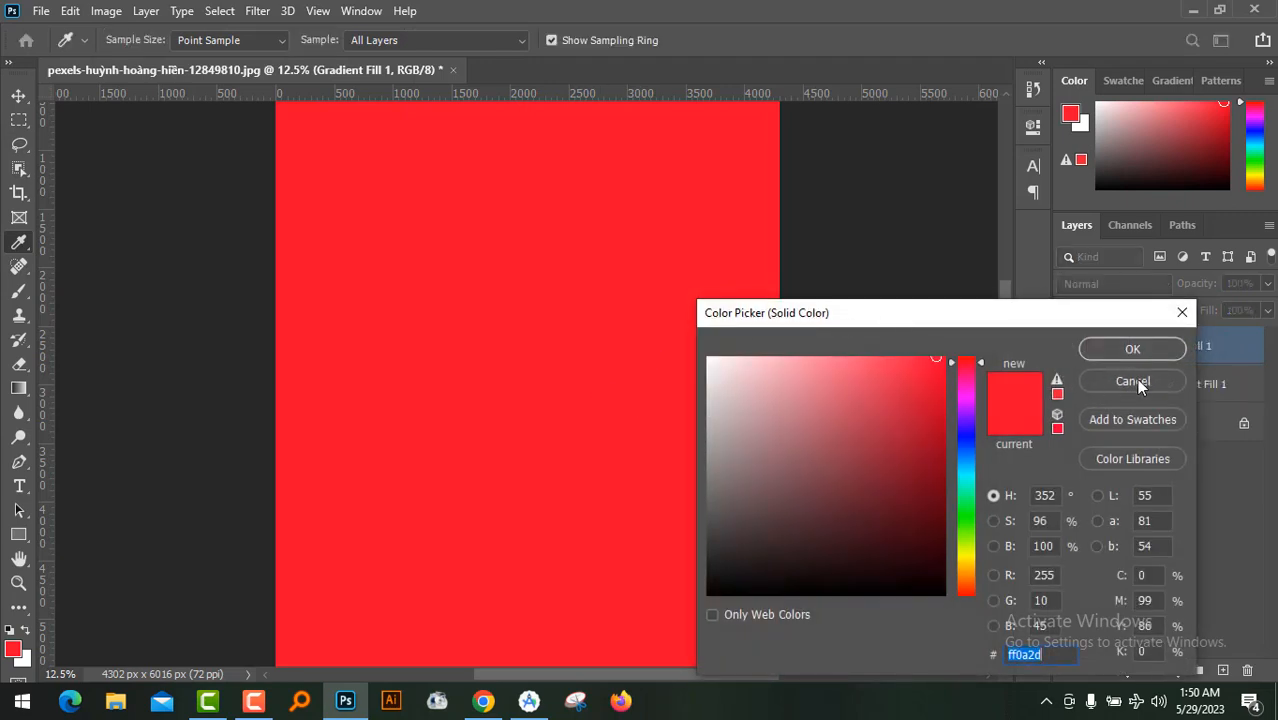
{"action": "key", "text": "Escape"}
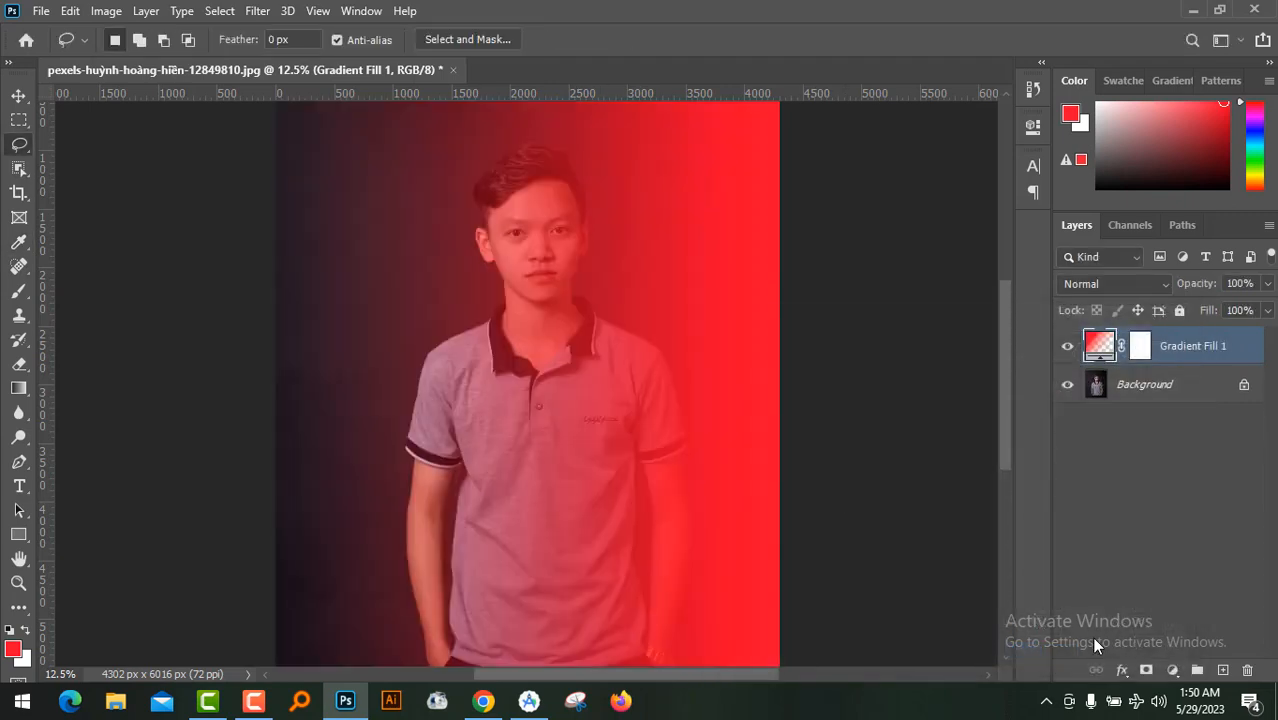
Add a second Gradient Fill layer above the red gradient layer
{"action": "left_click", "coordinate": [1173, 670]}
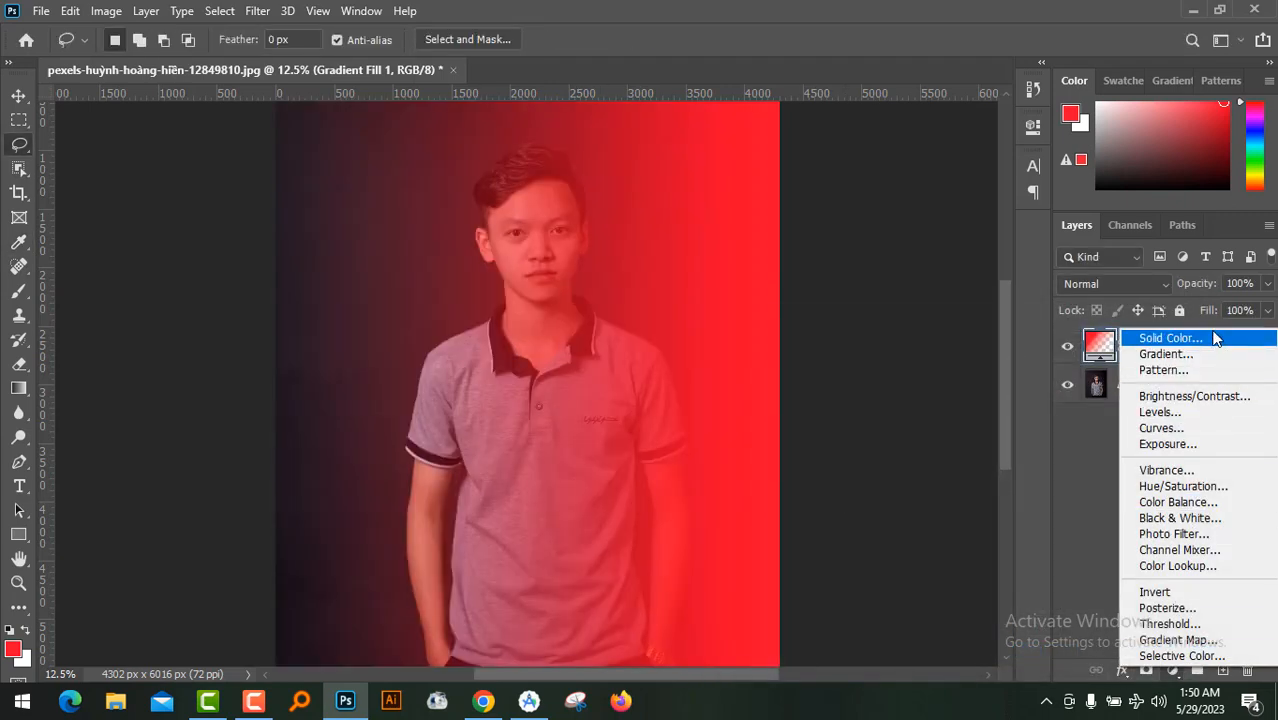
{"action": "left_click", "coordinate": [1166, 354]}
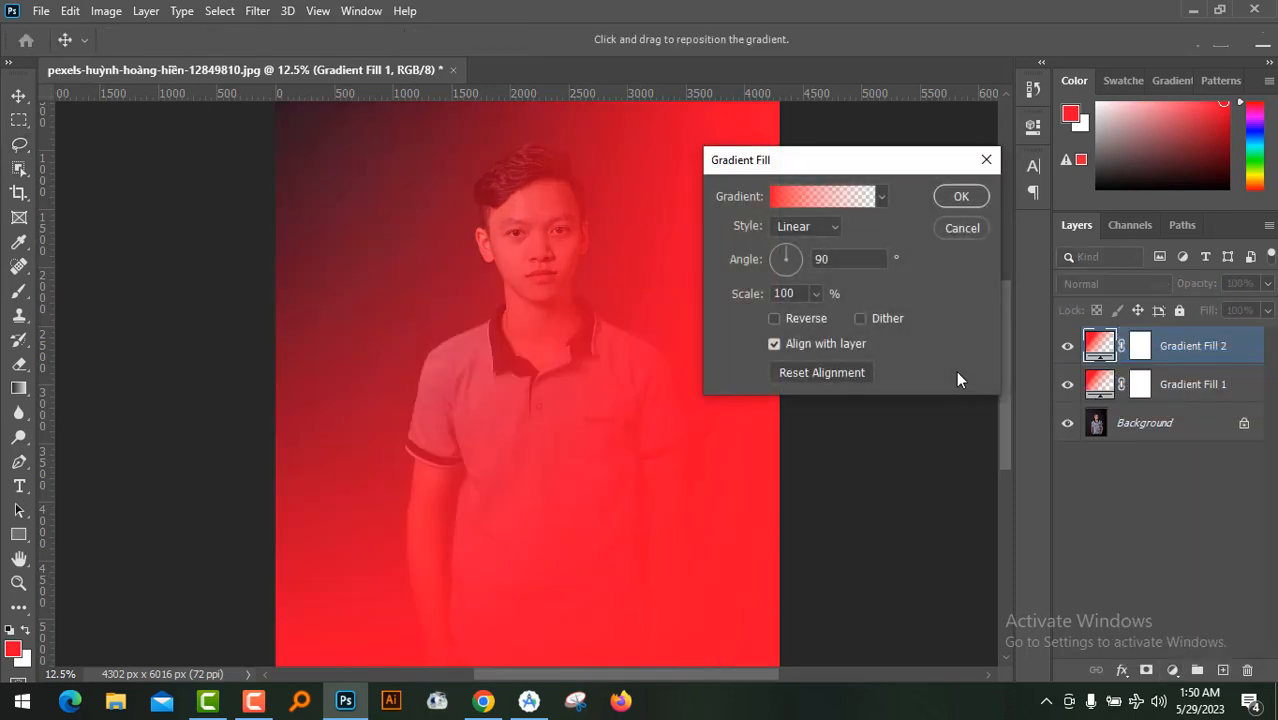
{"action": "left_click", "coordinate": [784, 196]}
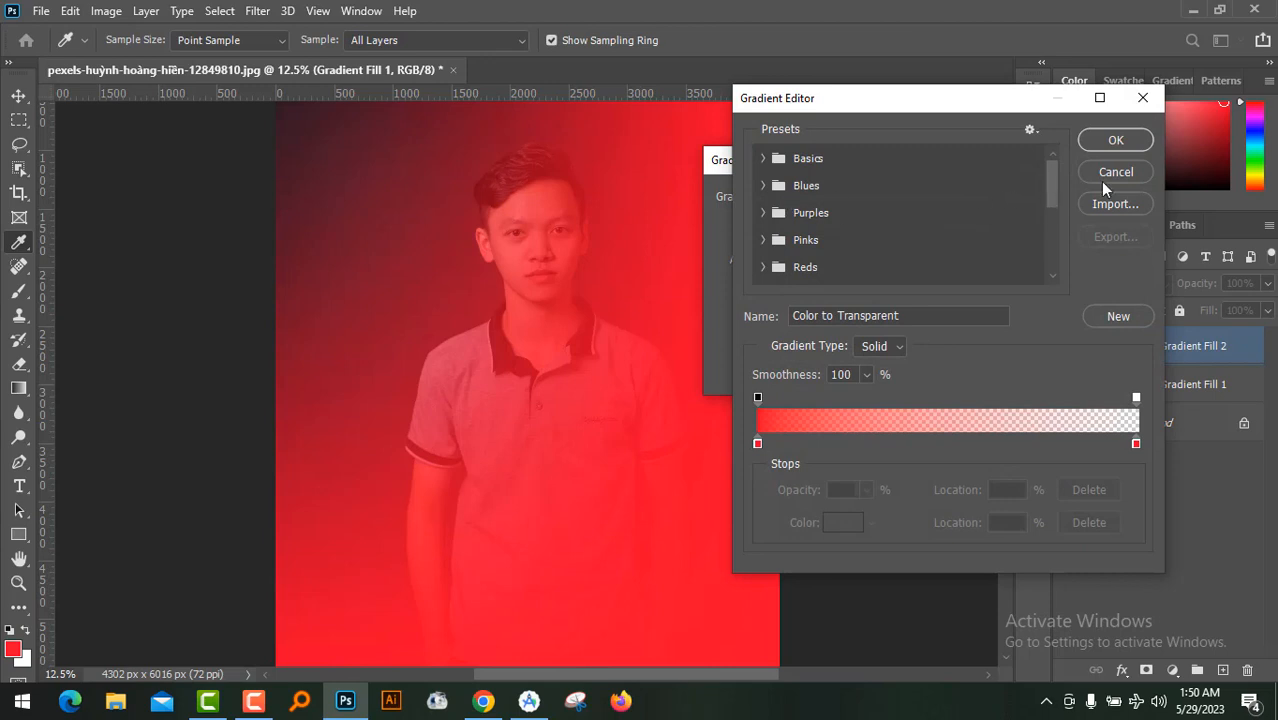
{"action": "left_click", "coordinate": [1100, 181]}
Change the starting colour stop of the second gradient to blue 0a1bff
{"action": "left_click", "coordinate": [781, 198]}
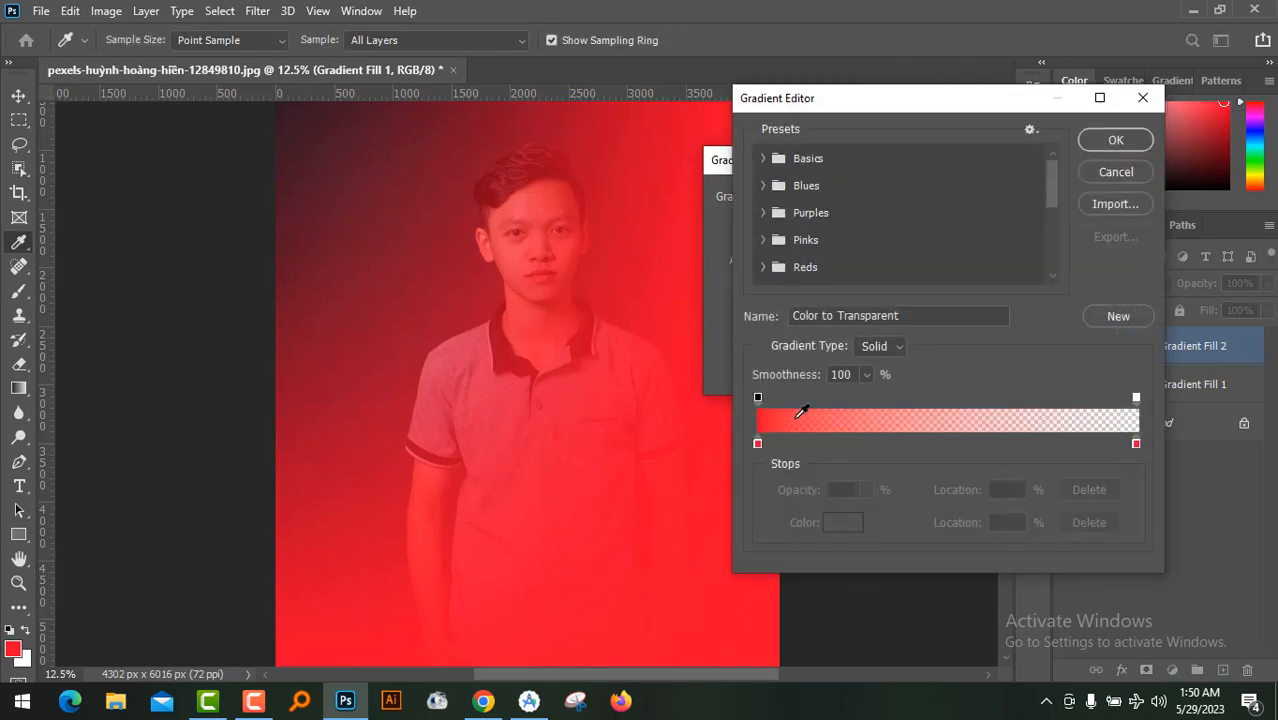
{"action": "left_click", "coordinate": [756, 444]}
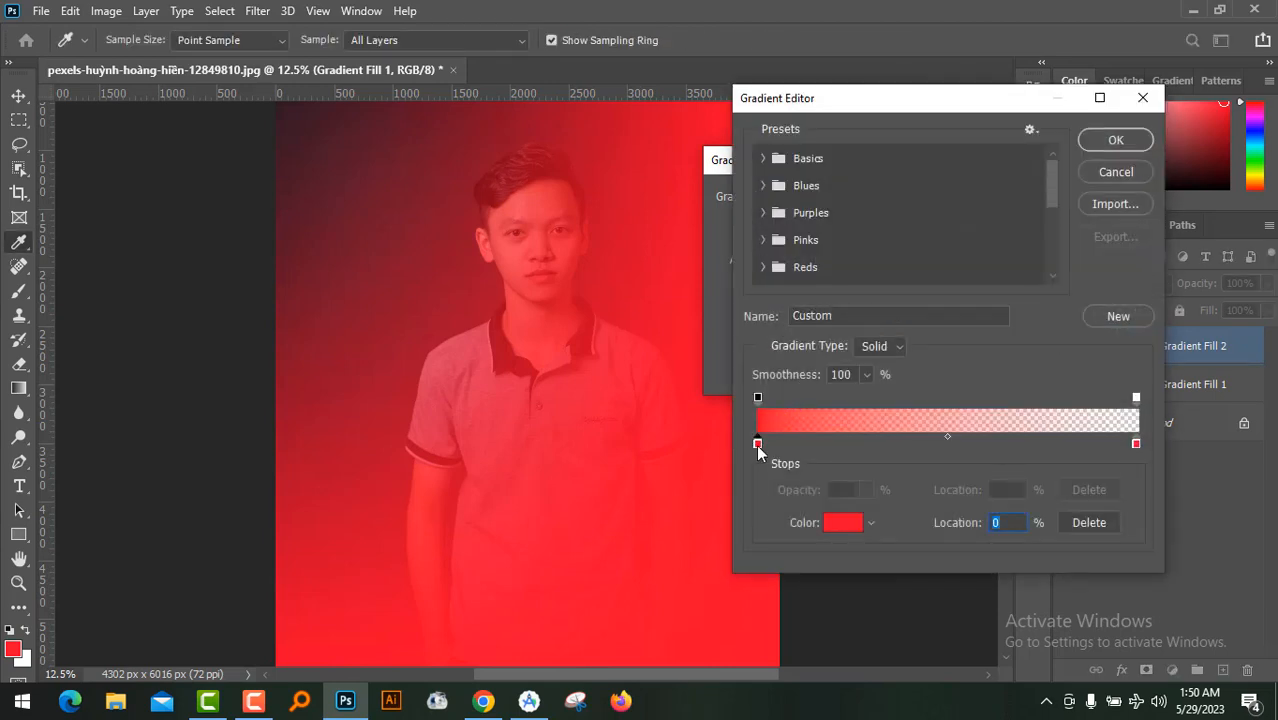
{"action": "left_click", "coordinate": [842, 522]}
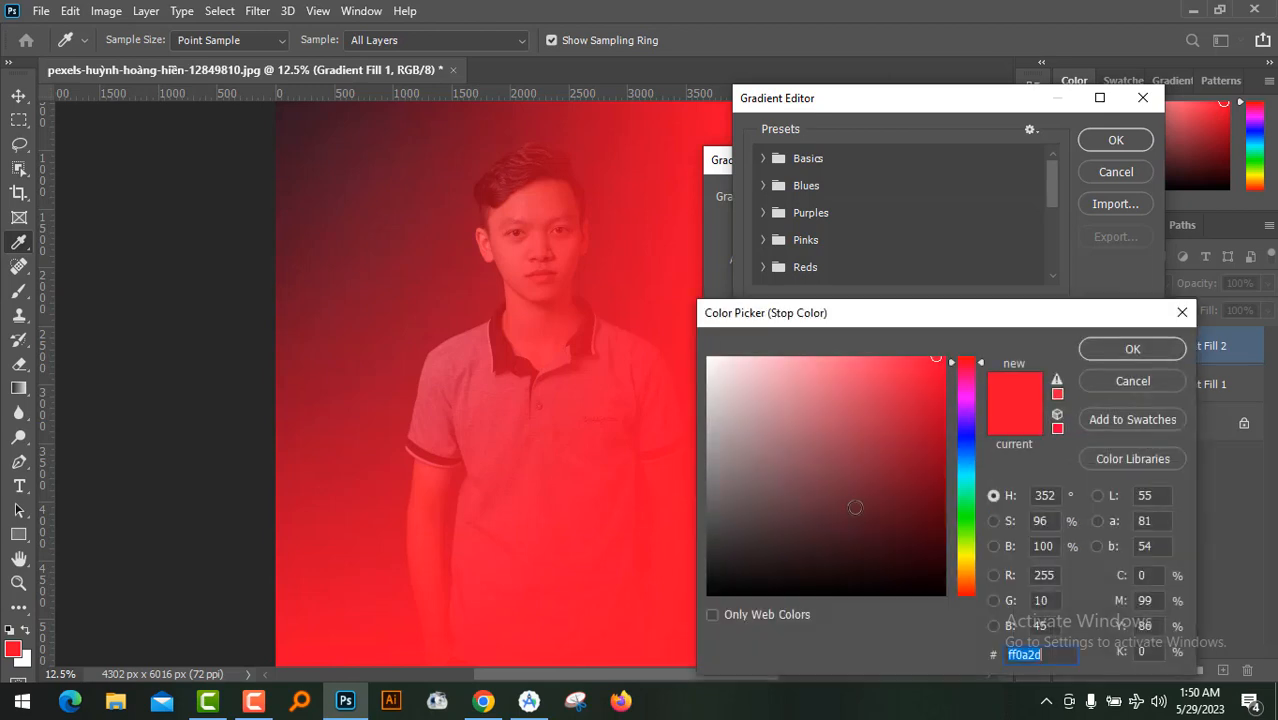
{"action": "left_click_drag", "start_coordinate": [878, 313], "coordinate": [911, 206]}
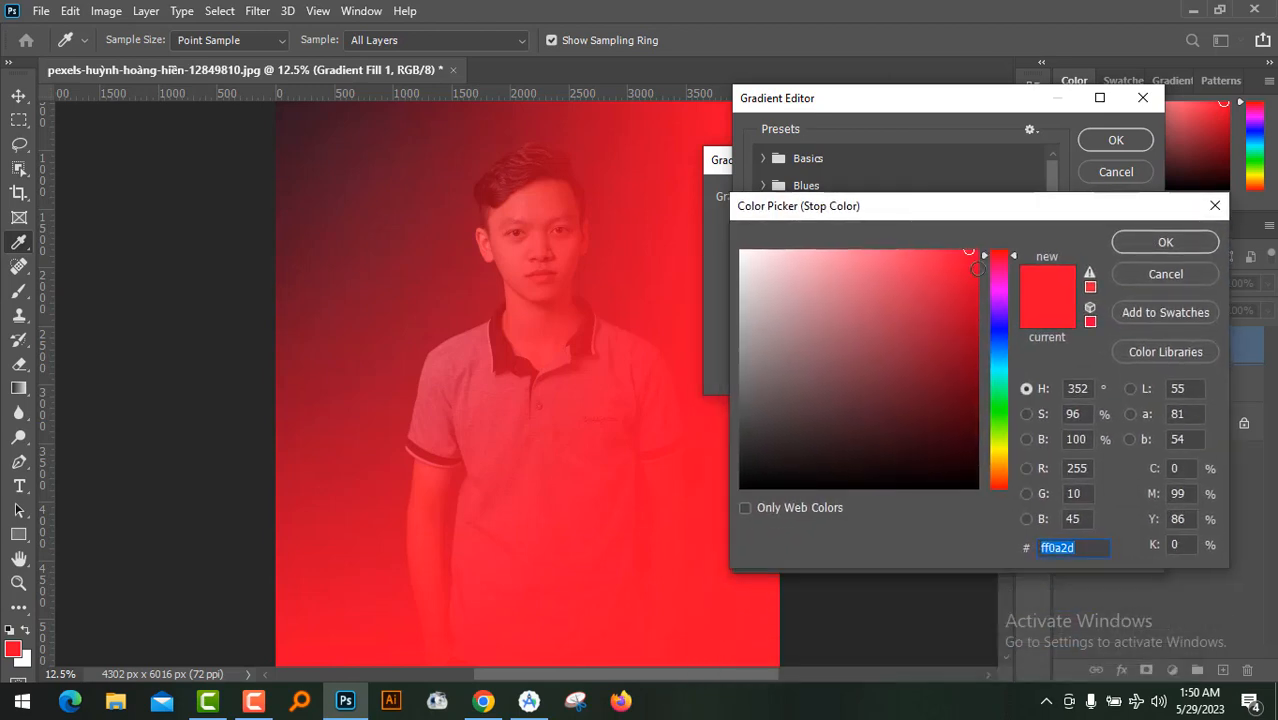
{"action": "left_click", "coordinate": [1001, 336]}
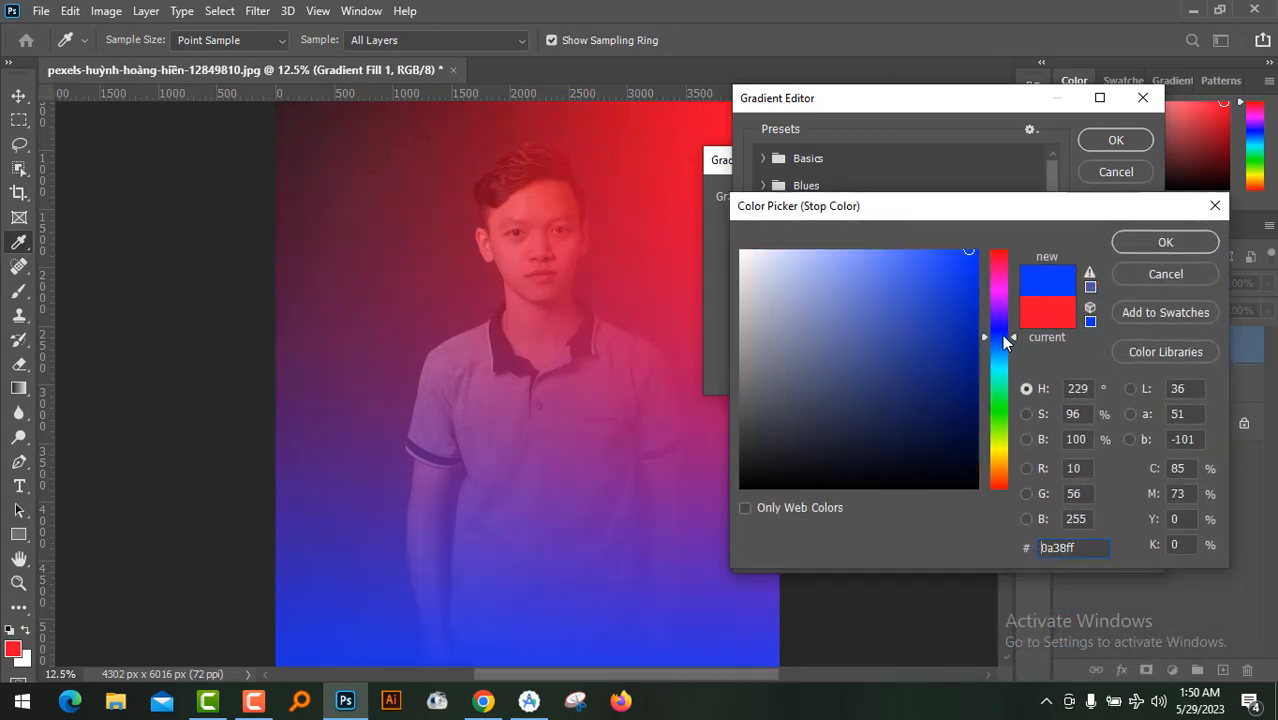
{"action": "left_click", "coordinate": [1001, 334]}
{"action": "left_click", "coordinate": [998, 332]}
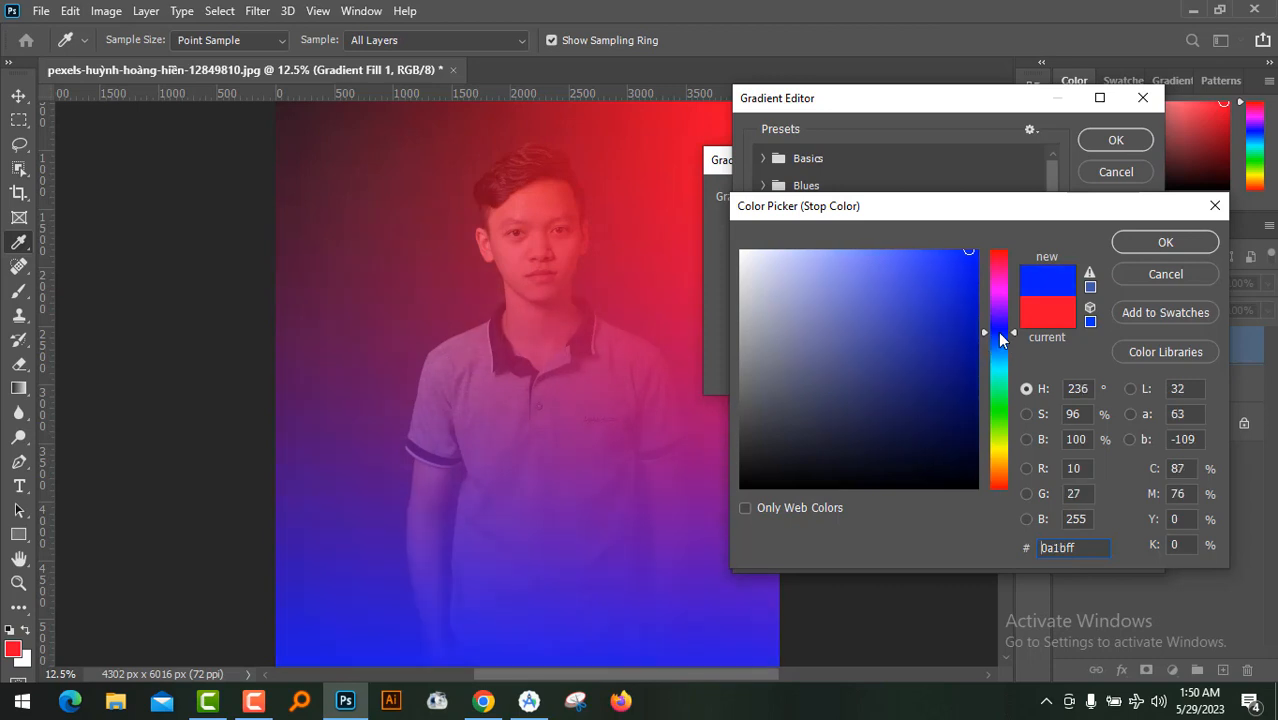
{"action": "left_click", "coordinate": [1166, 243]}
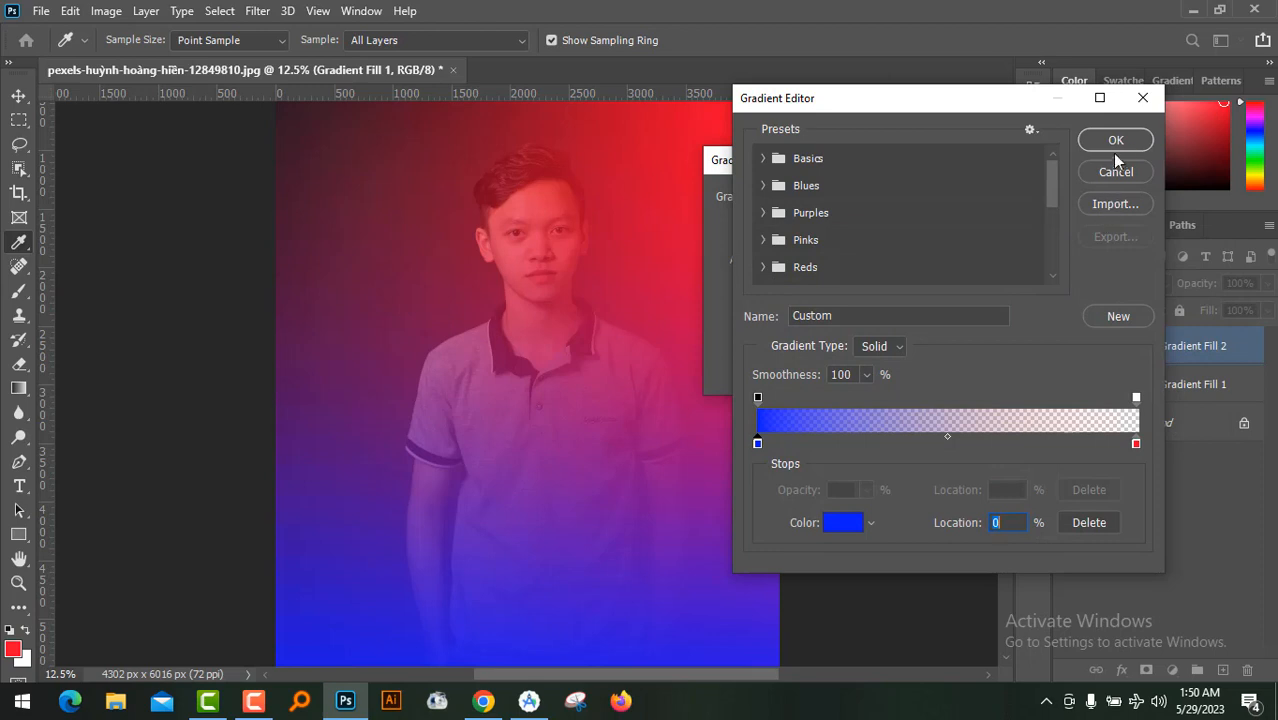
Remove the red end colour stop from the second gradient and accept the edited gradient
{"action": "left_click", "coordinate": [1136, 444]}
{"action": "left_click_drag", "start_coordinate": [1136, 444], "coordinate": [1136, 473]}
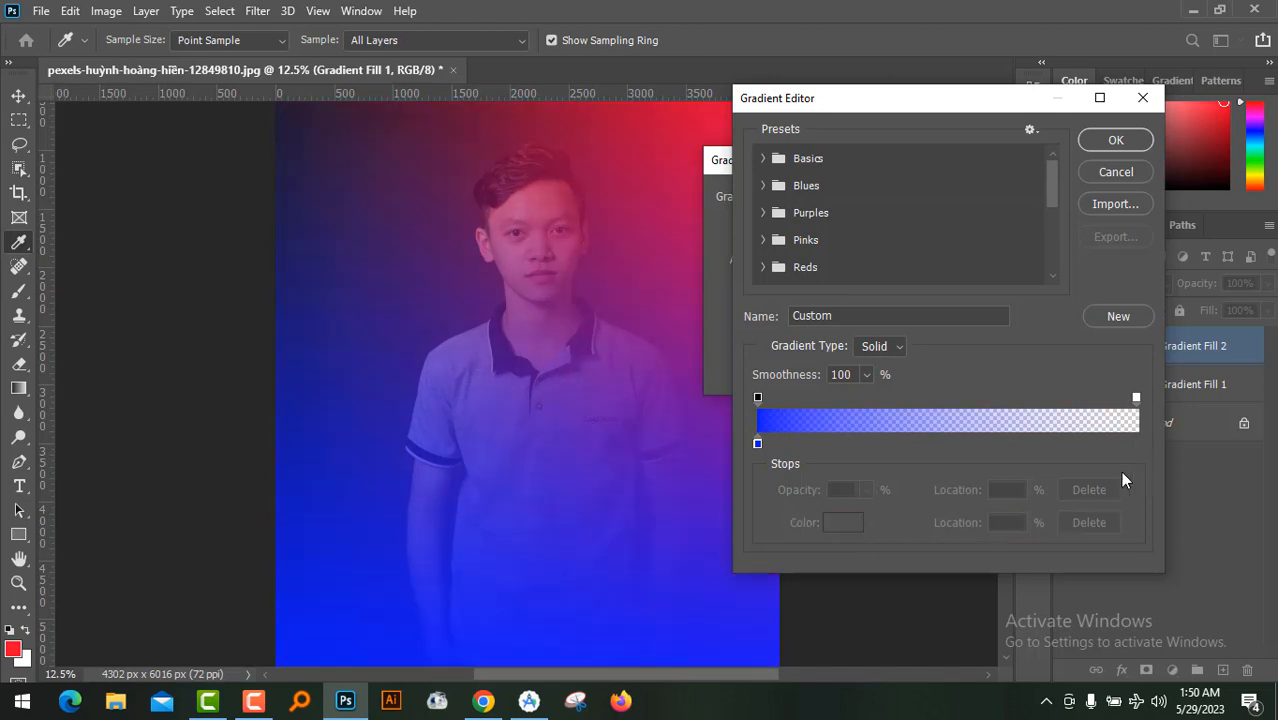
{"action": "left_click", "coordinate": [1125, 139]}
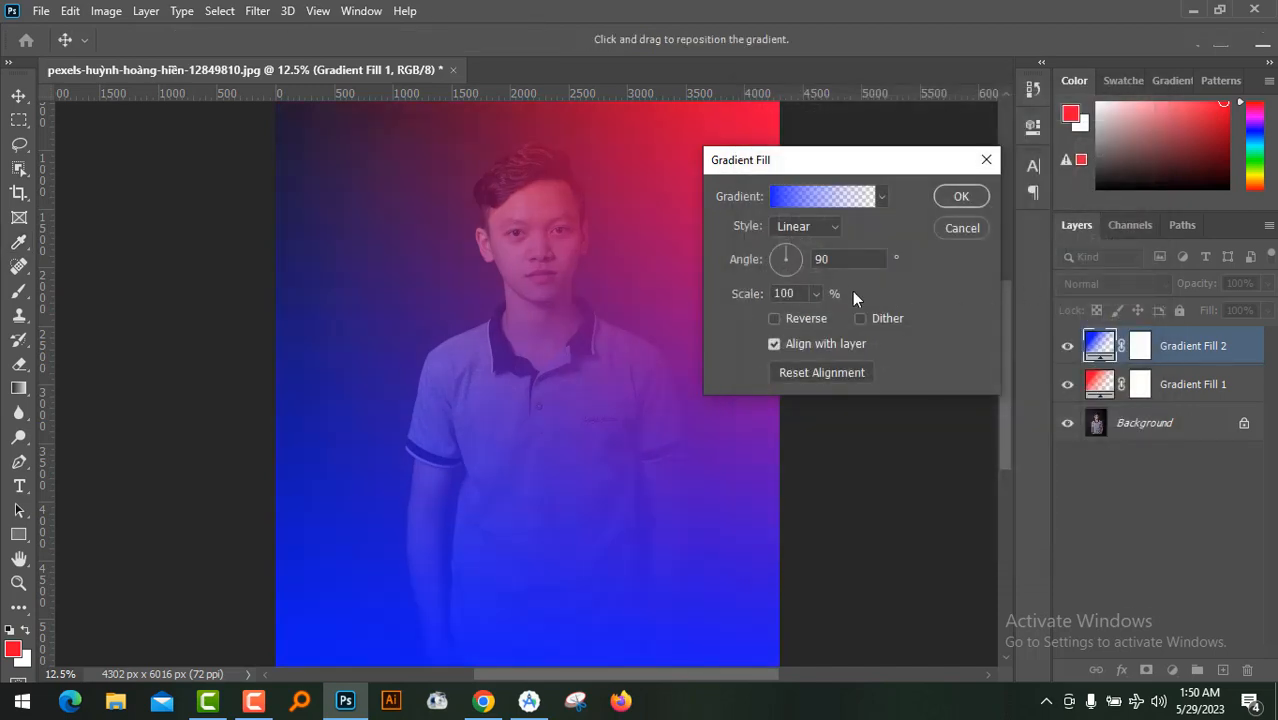
Set the blue gradient fill's angle to 0° and apply the fill
{"action": "double_click", "coordinate": [840, 259]}
{"action": "left_click_drag", "start_coordinate": [830, 168], "coordinate": [931, 165]}
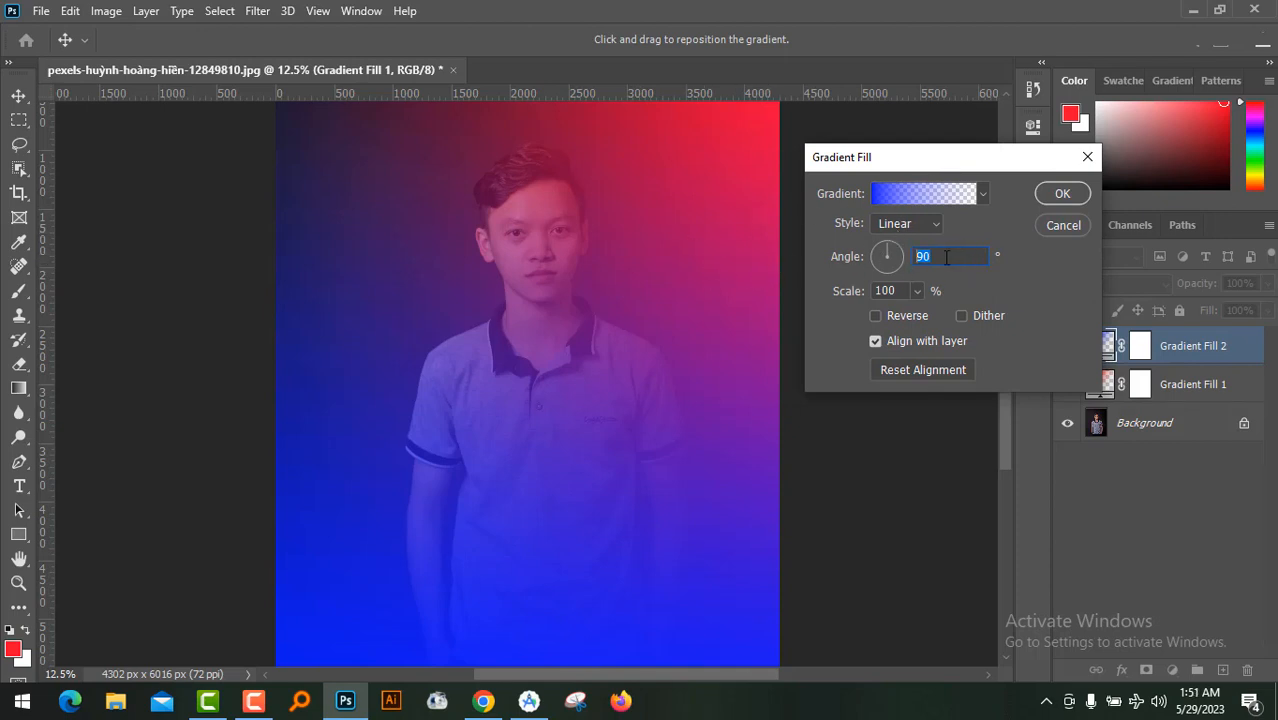
{"action": "type", "text": "0"}
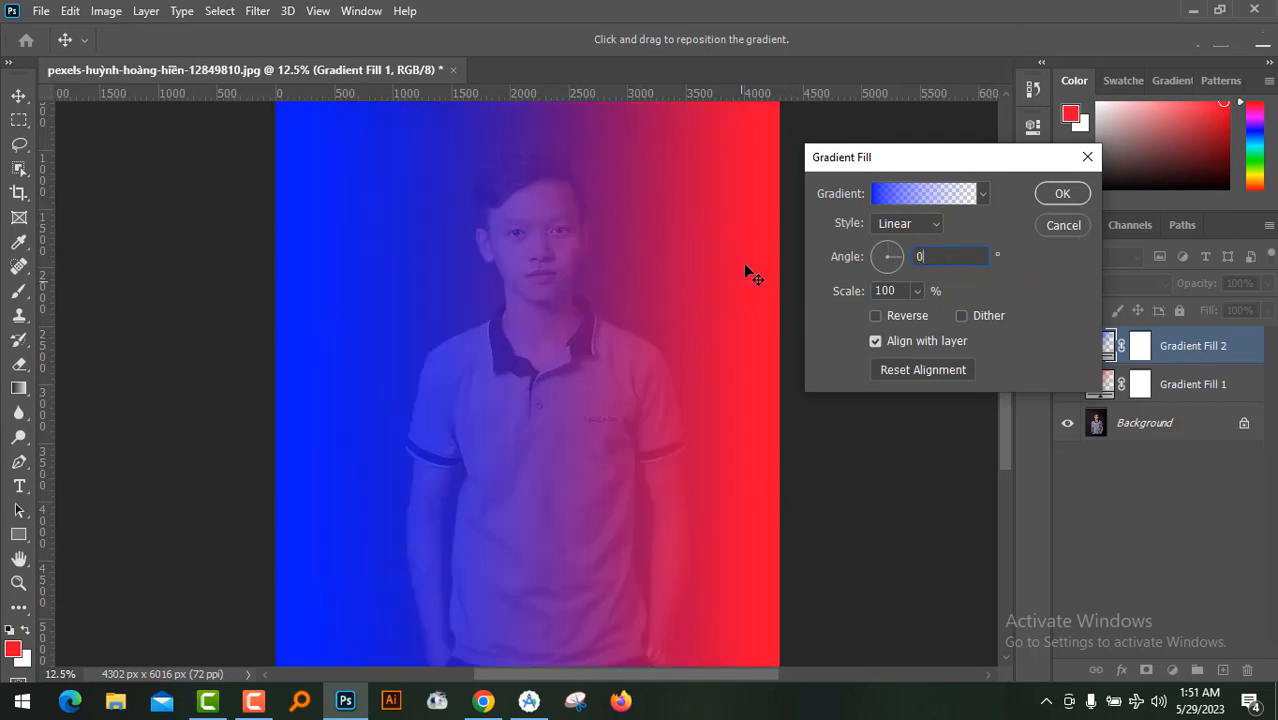
{"action": "left_click", "coordinate": [1065, 195]}
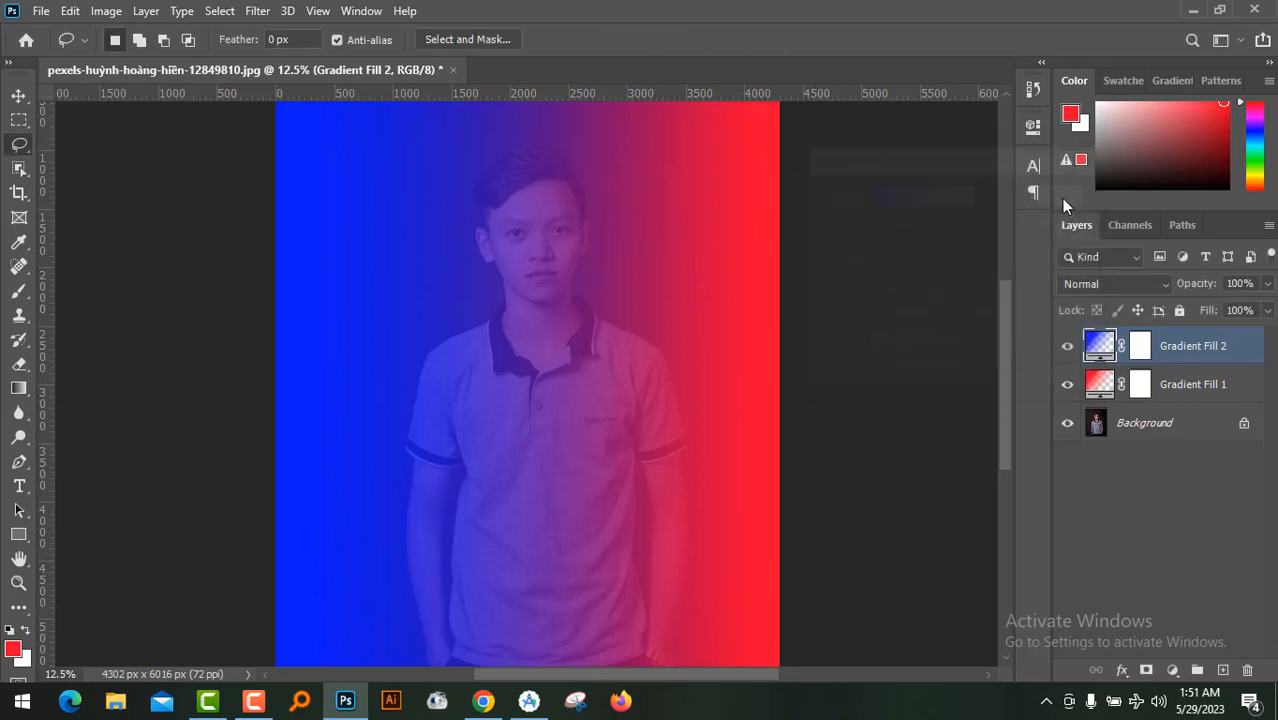
Merge the blue and red gradient fill layers into a single layer above the background
{"action": "left_click", "coordinate": [1201, 383], "text": "shift"}
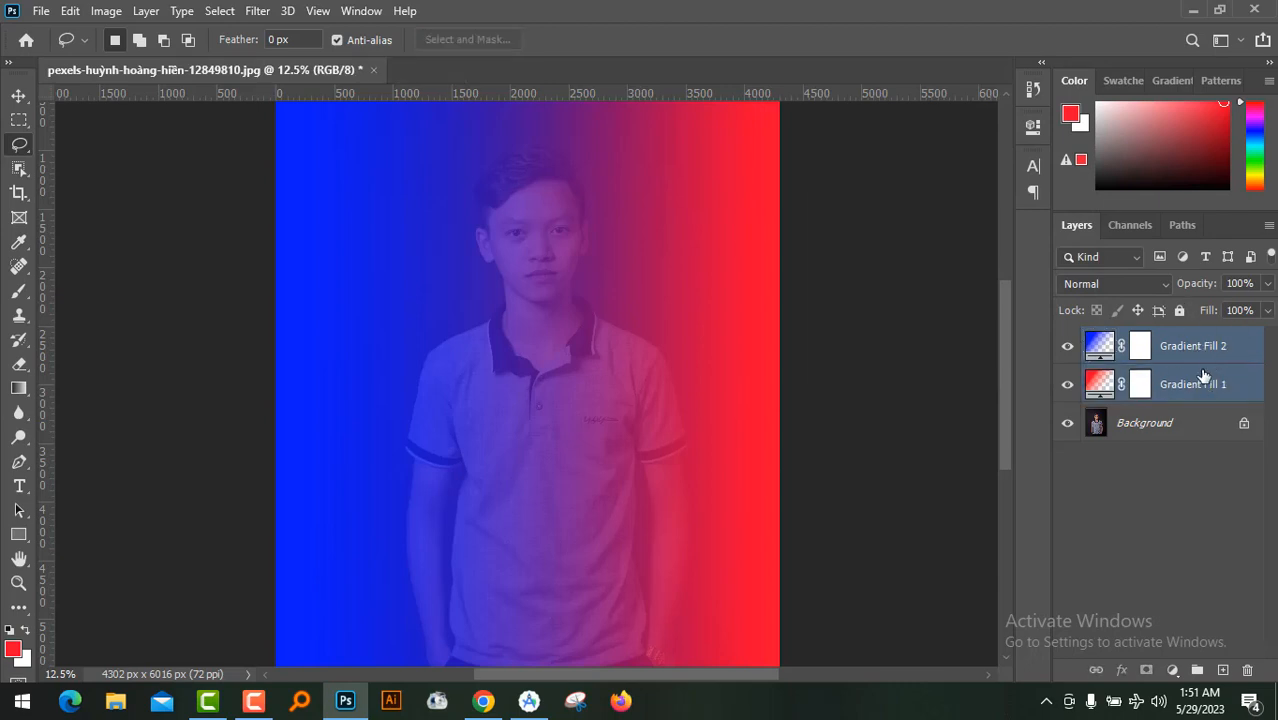
{"action": "right_click", "coordinate": [1197, 387]}
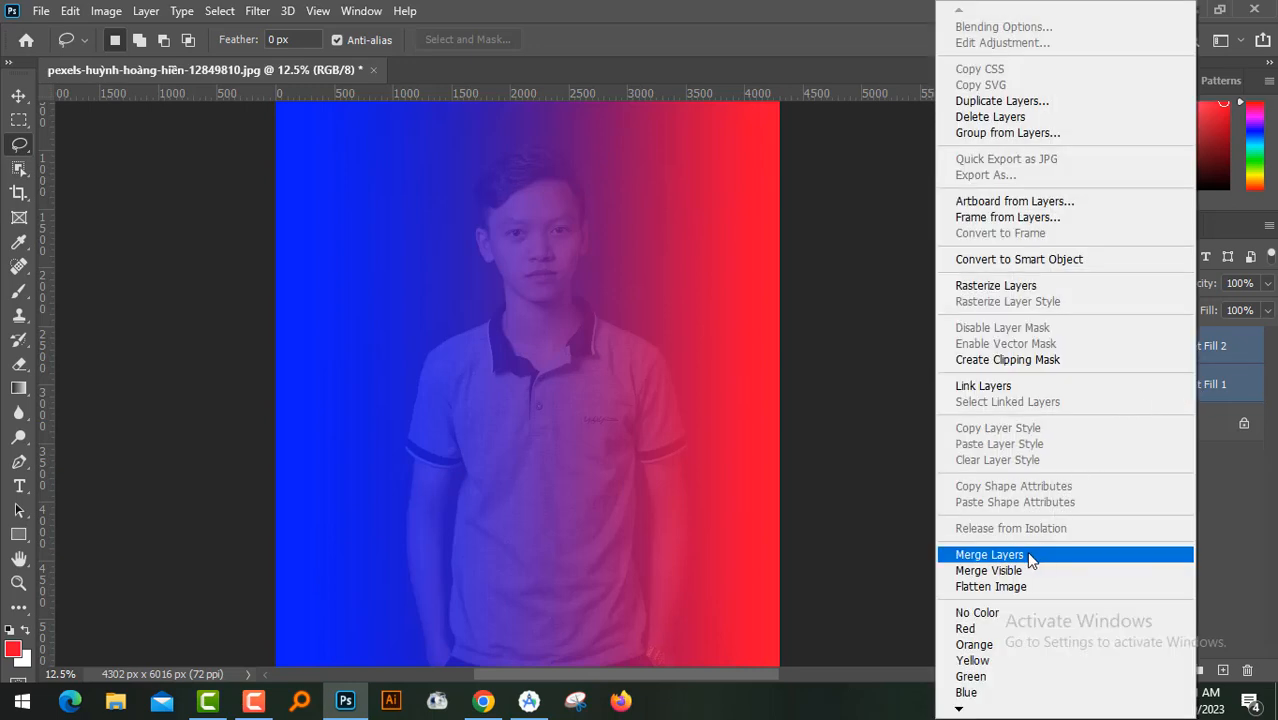
{"action": "left_click", "coordinate": [1245, 340]}
{"action": "right_click", "coordinate": [1231, 345]}
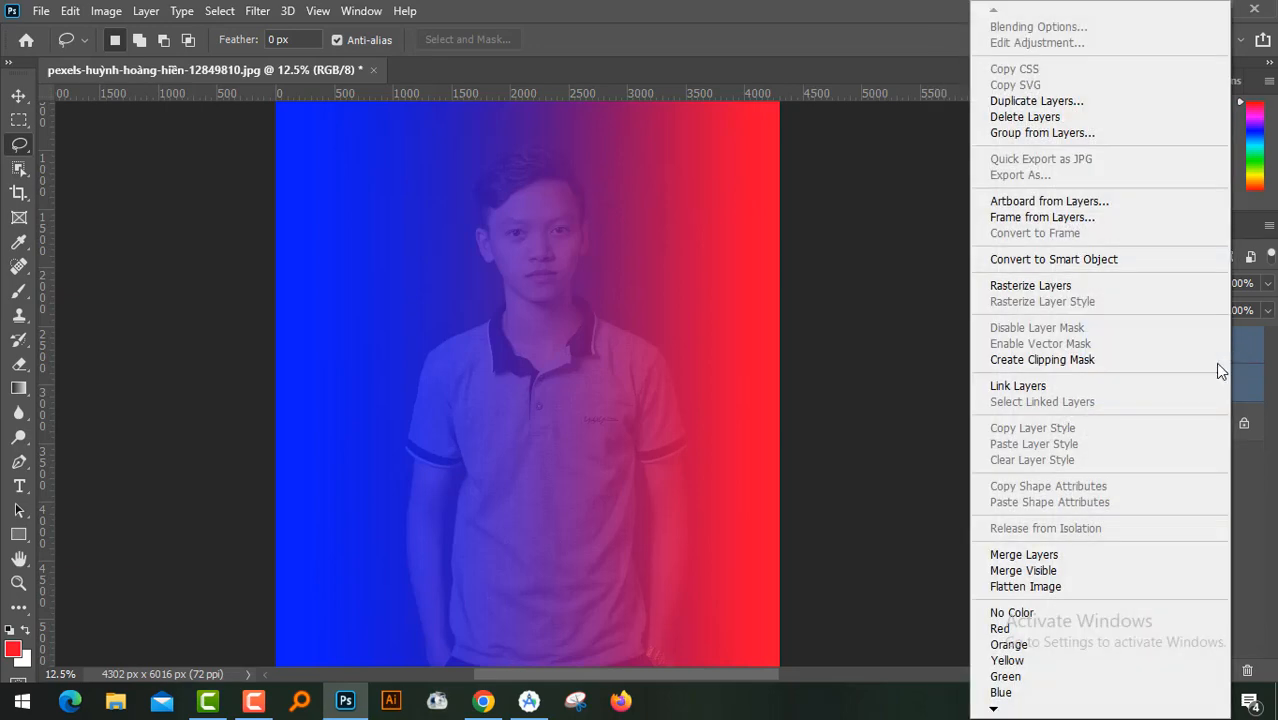
{"action": "left_click", "coordinate": [1086, 555]}
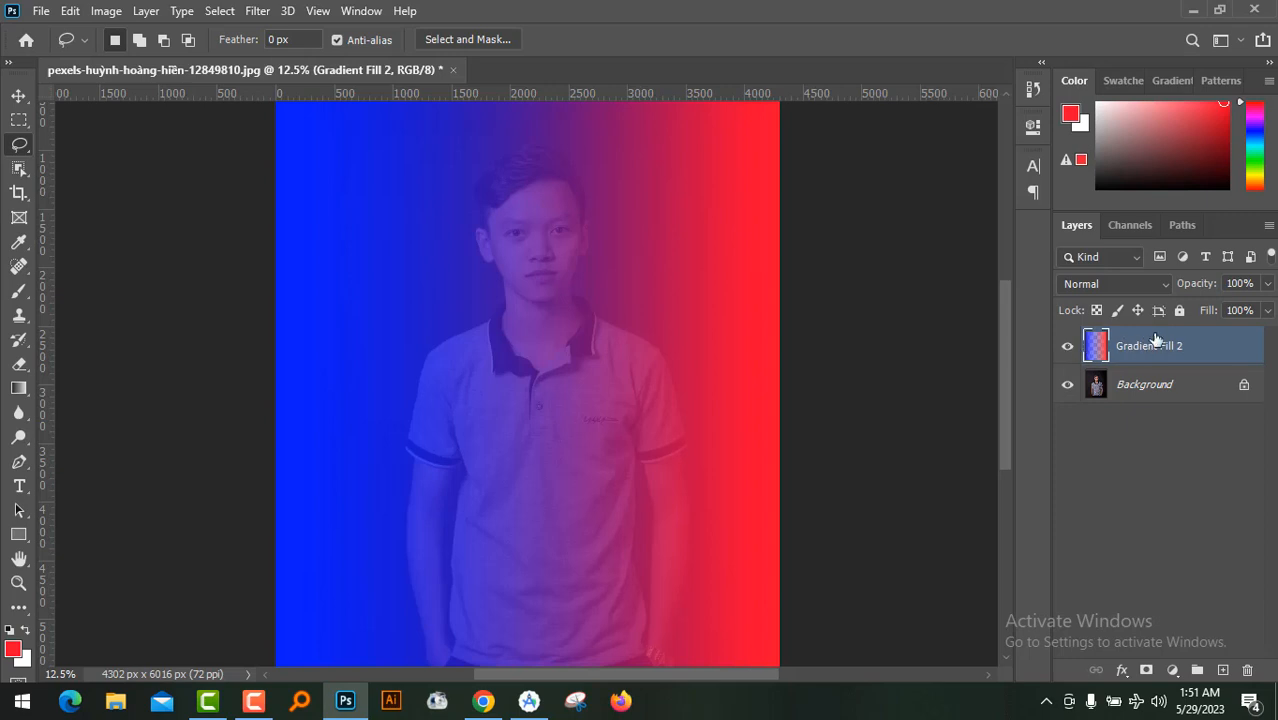
{"action": "left_click", "coordinate": [1266, 284]}
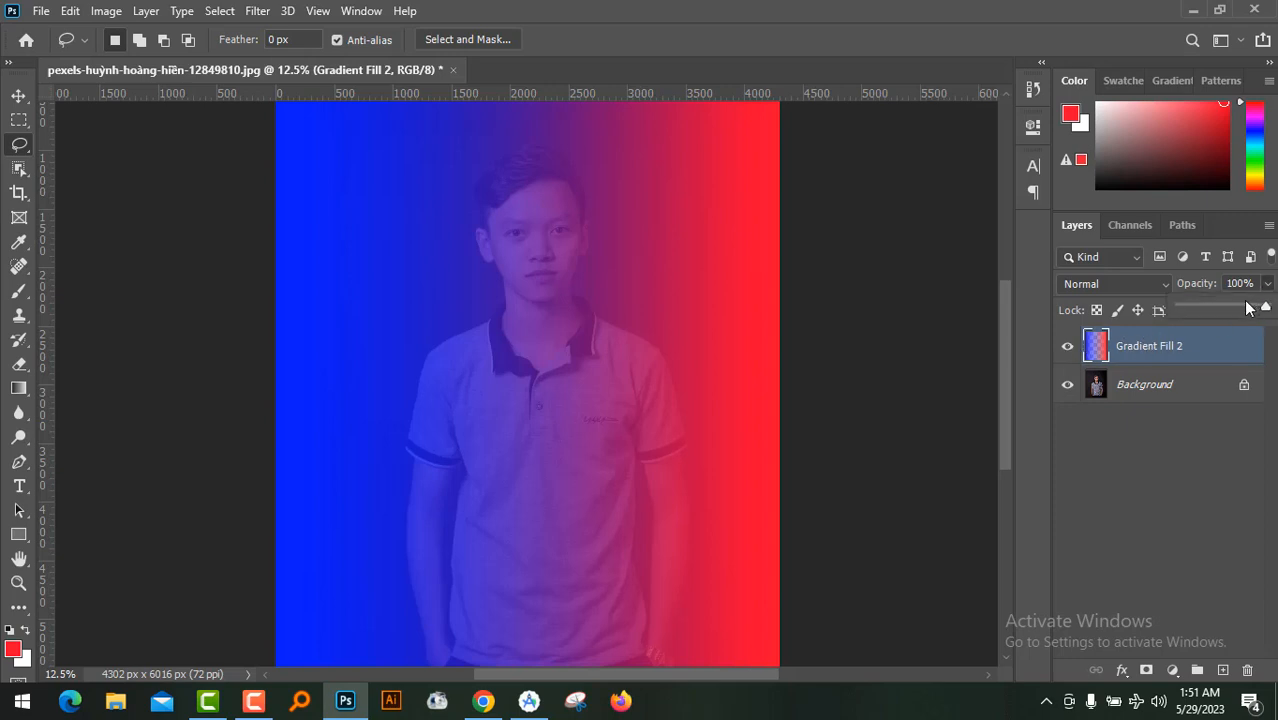
{"action": "left_click_drag", "start_coordinate": [1247, 308], "coordinate": [1276, 307]}
{"action": "left_click", "coordinate": [1168, 345]}
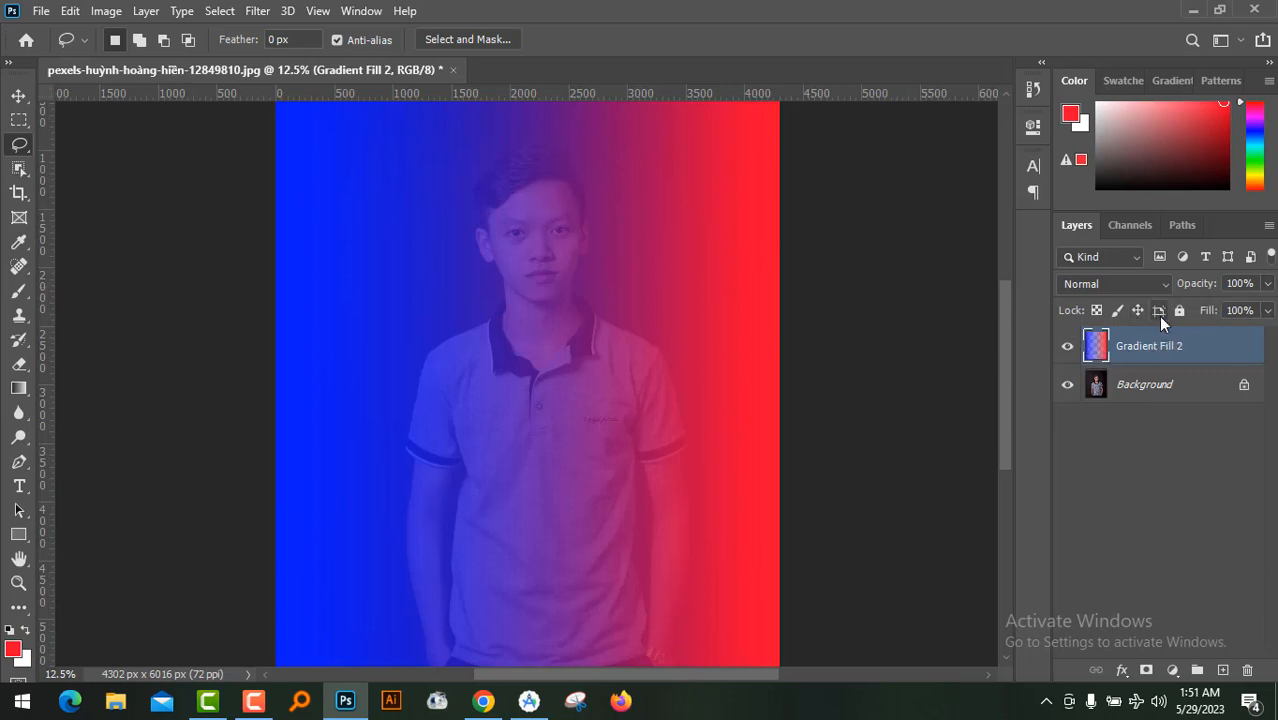
Compare the photo with the merged gradient layer hidden and shown, and set that layer's blend mode to Color
{"action": "left_click", "coordinate": [1067, 346]}
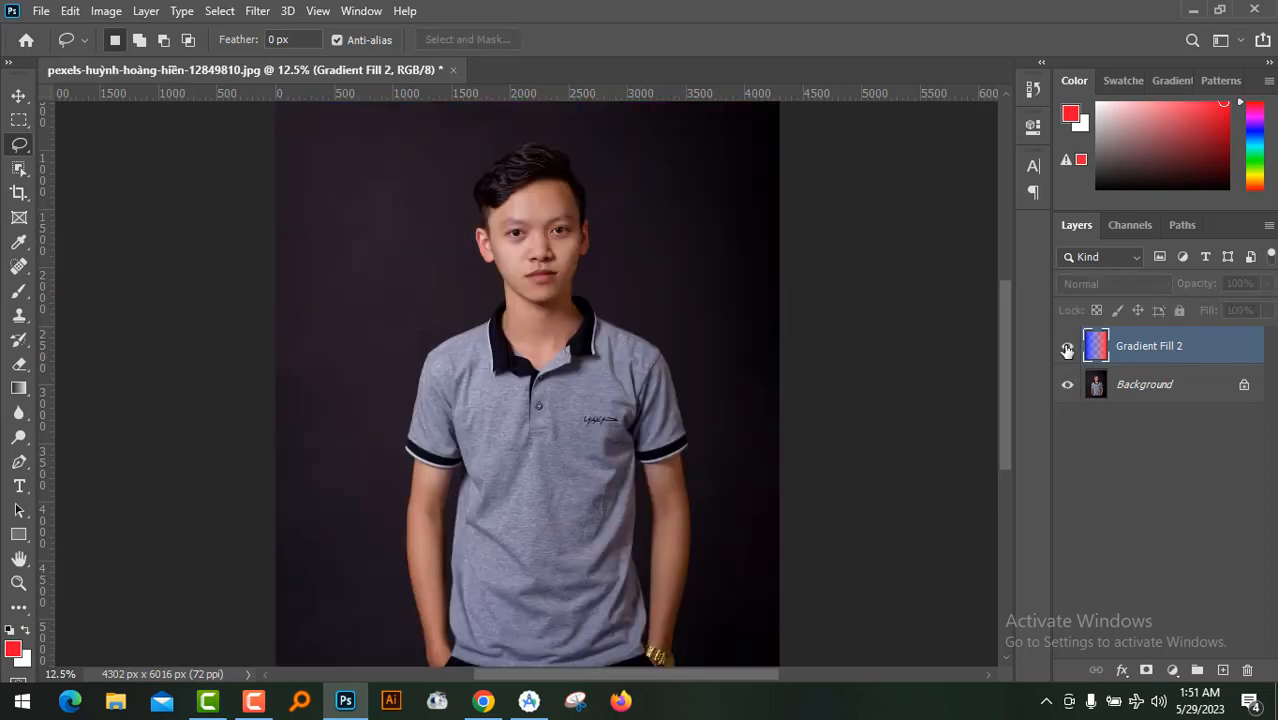
{"action": "left_click", "coordinate": [1067, 347]}
{"action": "left_click", "coordinate": [1067, 348]}
{"action": "left_click", "coordinate": [1067, 348]}
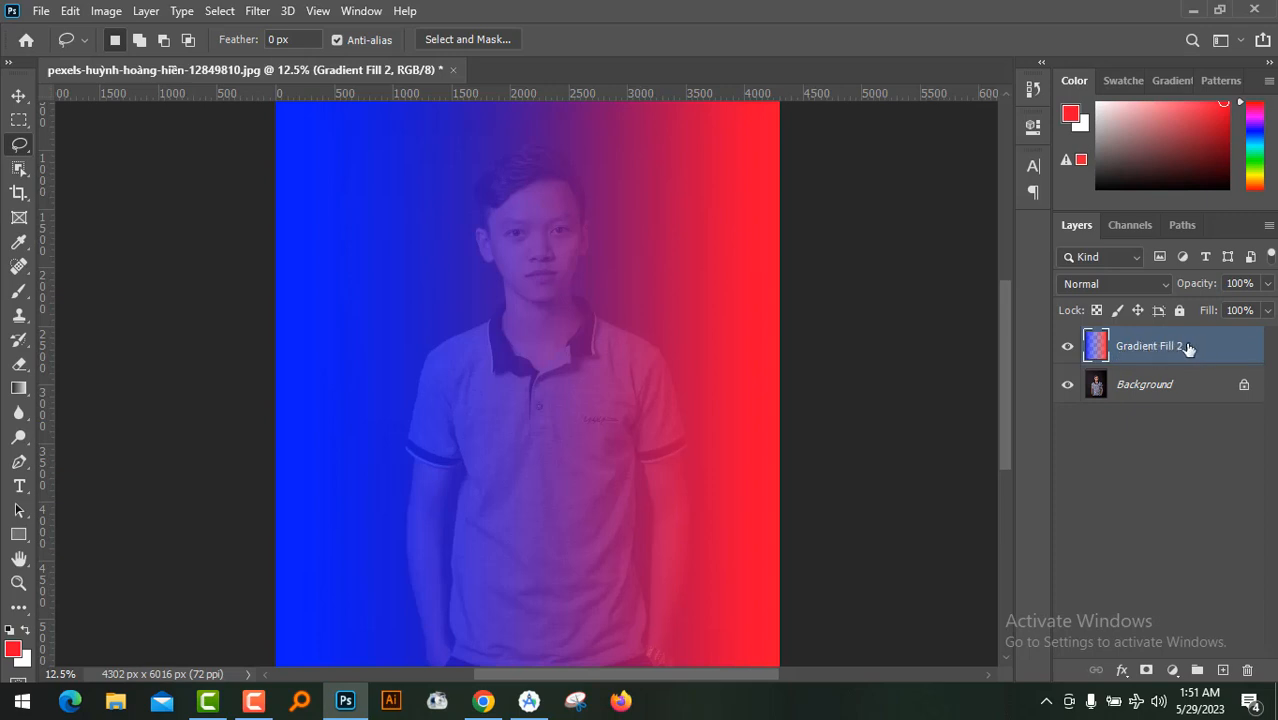
{"action": "left_click", "coordinate": [1163, 284]}
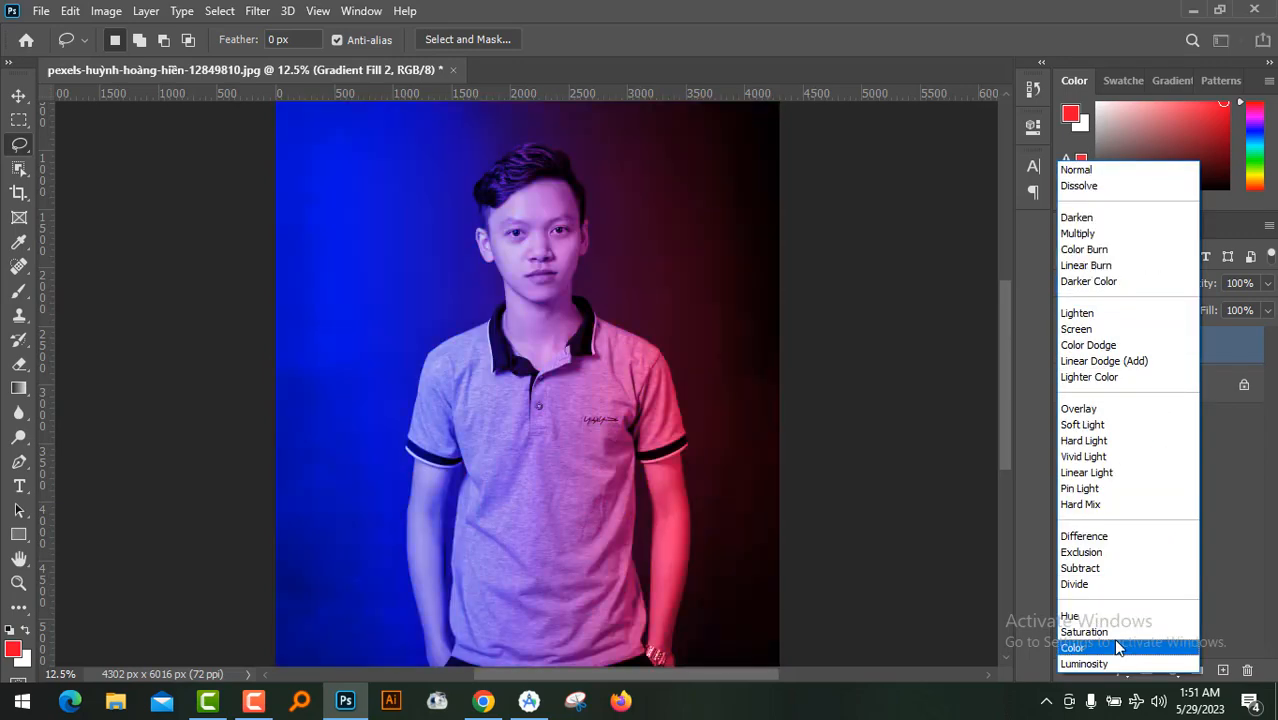
{"action": "left_click", "coordinate": [1117, 648]}
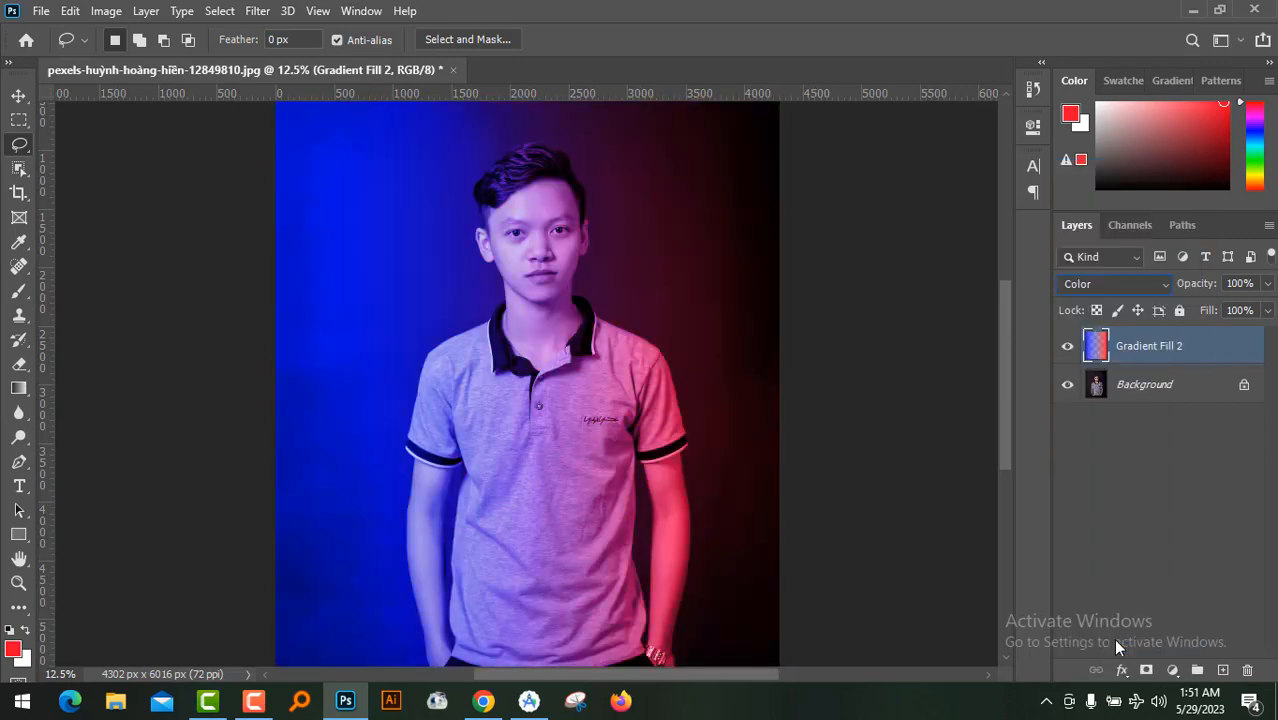
Examine the face at 33.3% zoom, comparing the portrait with and without the merged gradient layer
{"action": "key", "text": "ctrl+plus"}
{"action": "key", "text": "ctrl+plus"}
{"action": "key", "text": "ctrl+plus"}
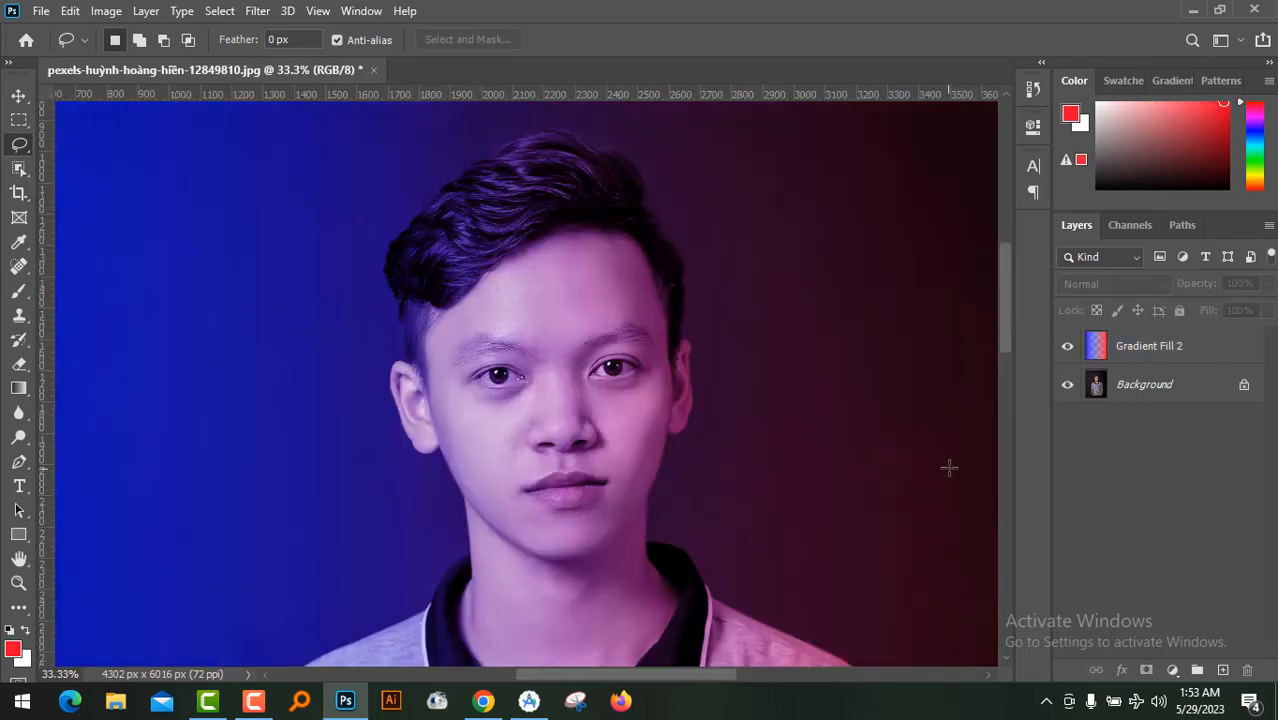
{"action": "scroll", "coordinate": [940, 440], "scroll_direction": "down", "scroll_amount": 2}
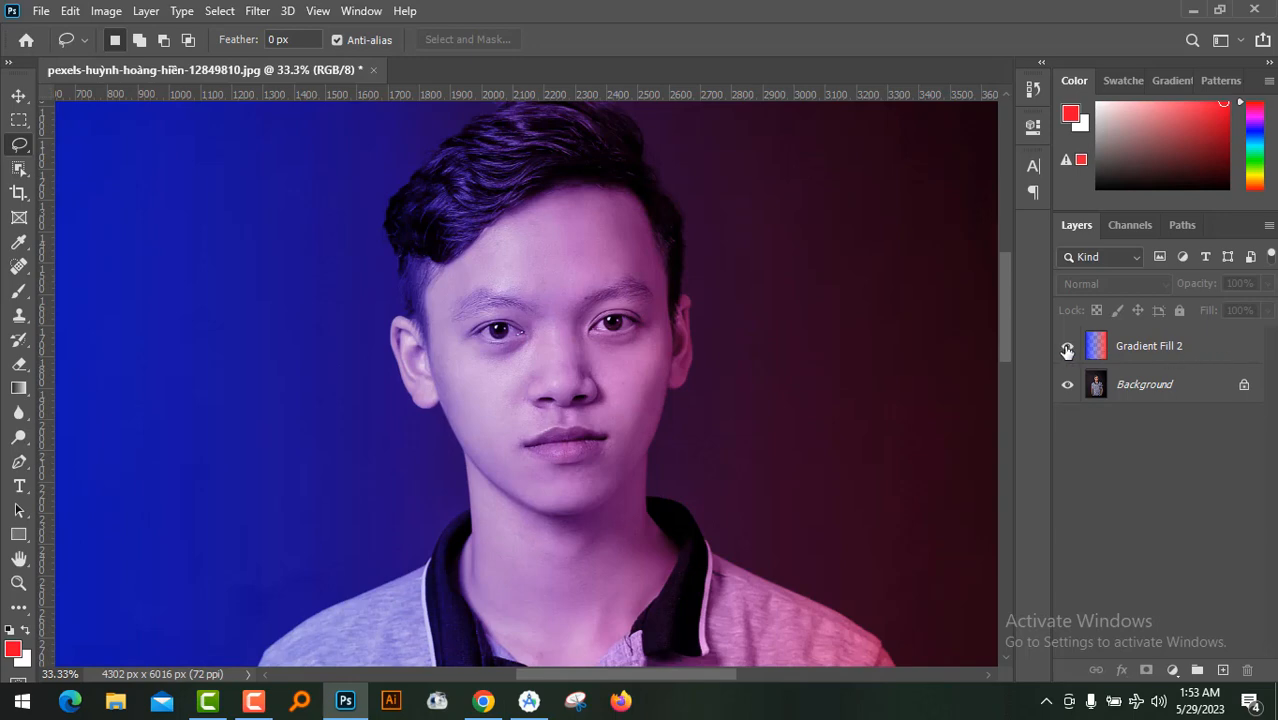
{"action": "left_click", "coordinate": [1068, 347]}
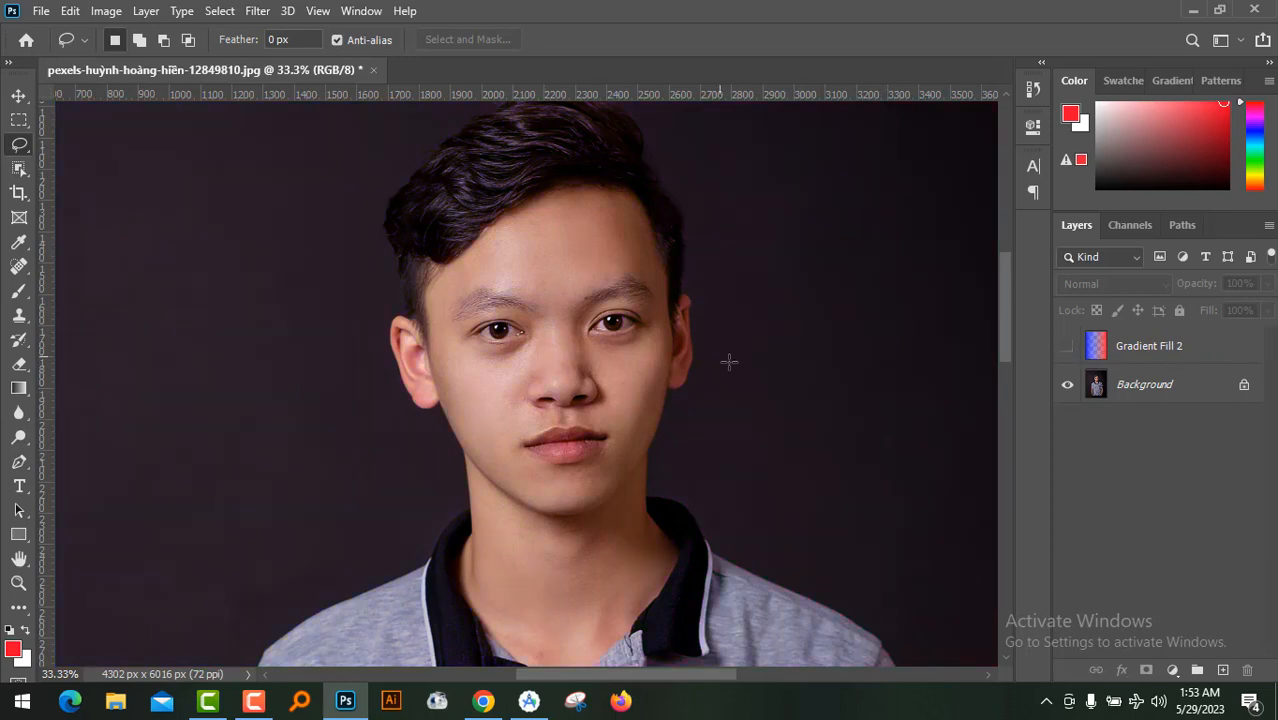
{"action": "left_click", "coordinate": [1067, 345]}
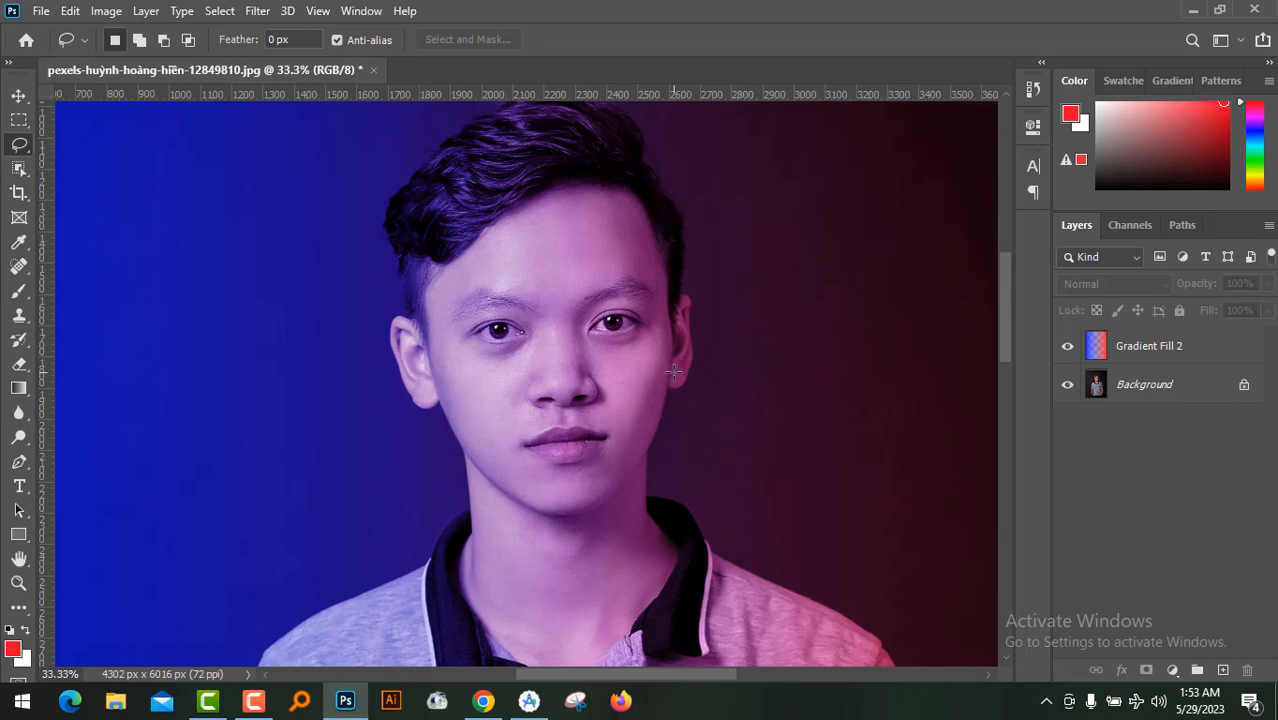
{"action": "left_click_drag", "start_coordinate": [1008, 326], "coordinate": [1008, 321]}
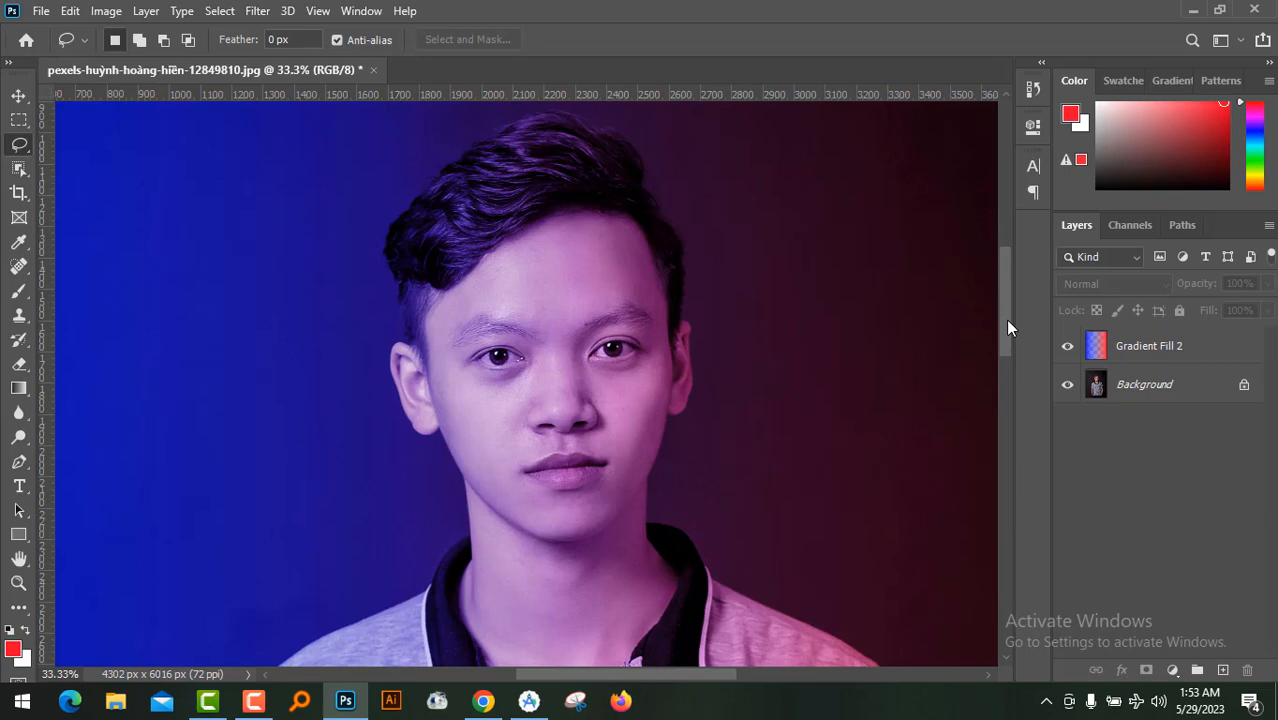